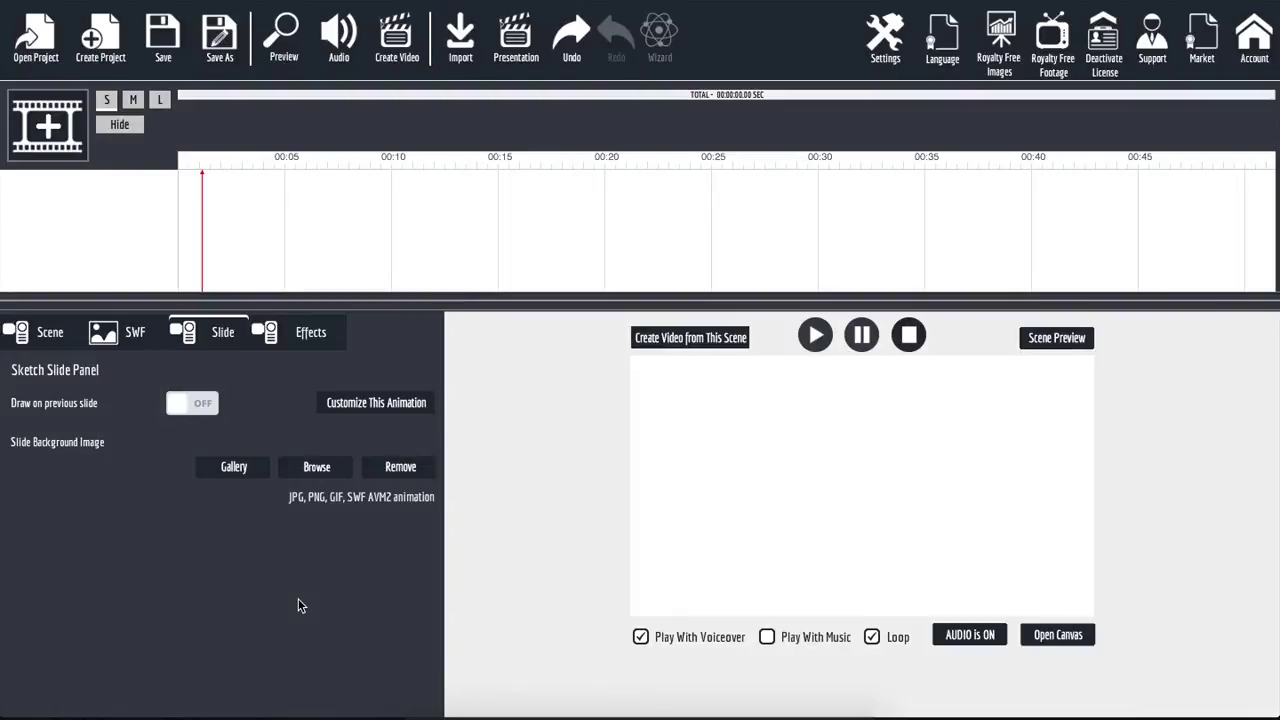
Step: Add a new blank scene with the film icon's Create New Scene option
{"action": "left_click", "coordinate": [50, 127]}
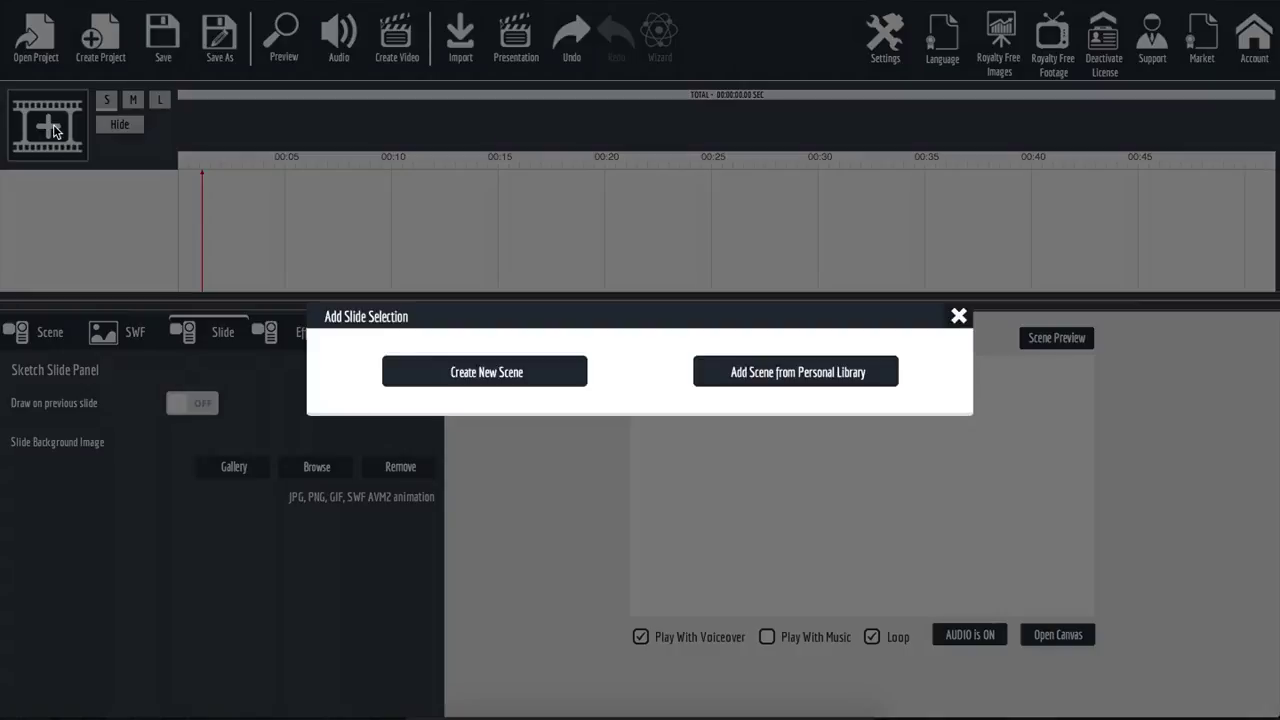
{"action": "left_click", "coordinate": [449, 376]}
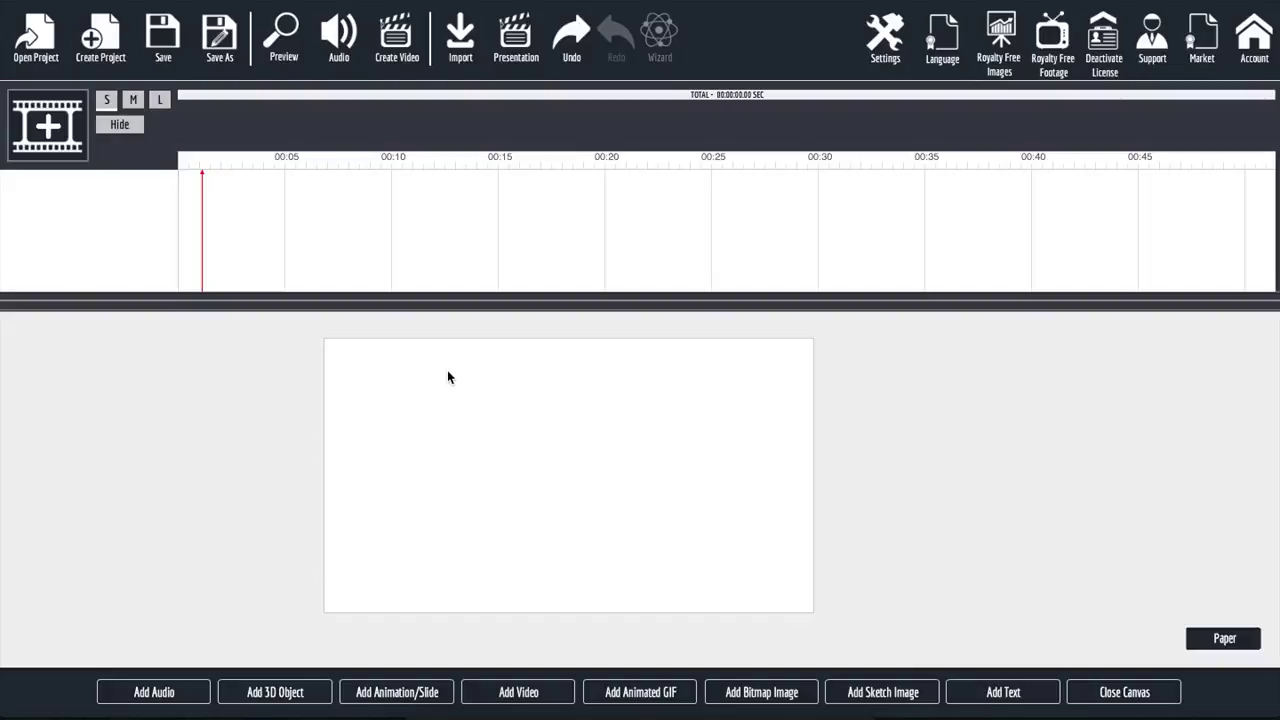
Step: Open the library of ready-made Explaindio slides for the scene
{"action": "left_click", "coordinate": [398, 695]}
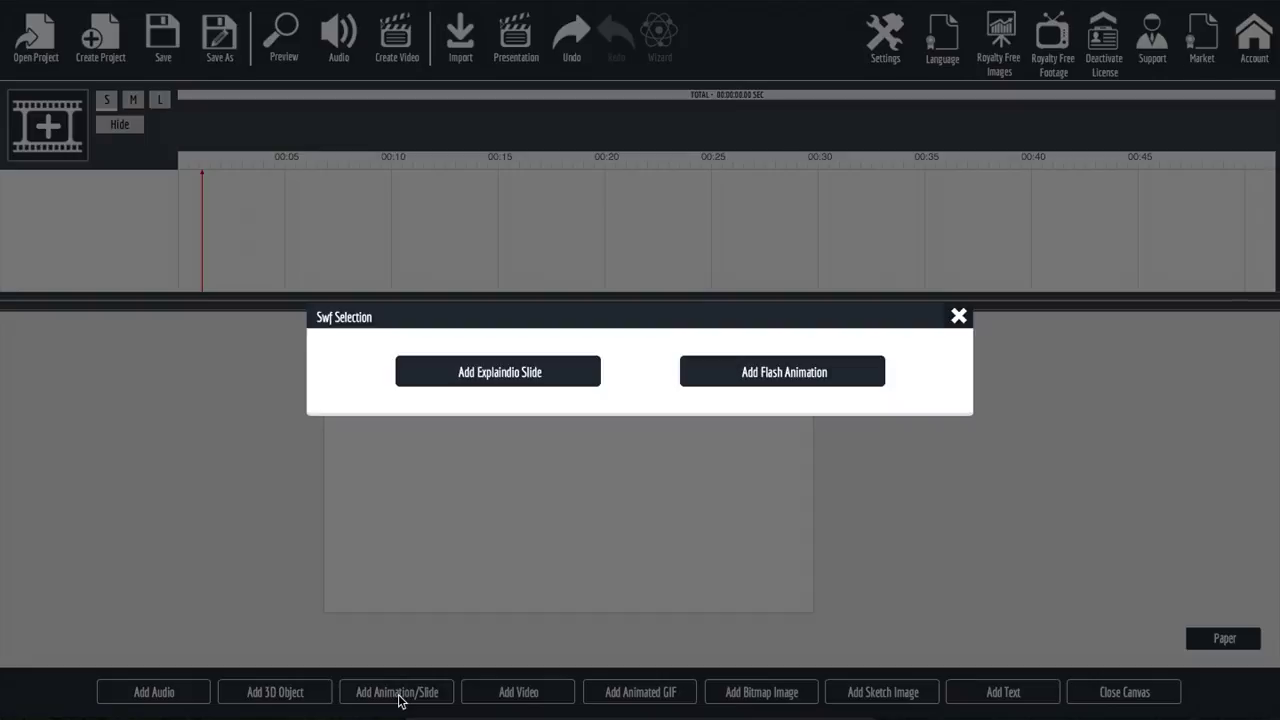
{"action": "left_click", "coordinate": [508, 386]}
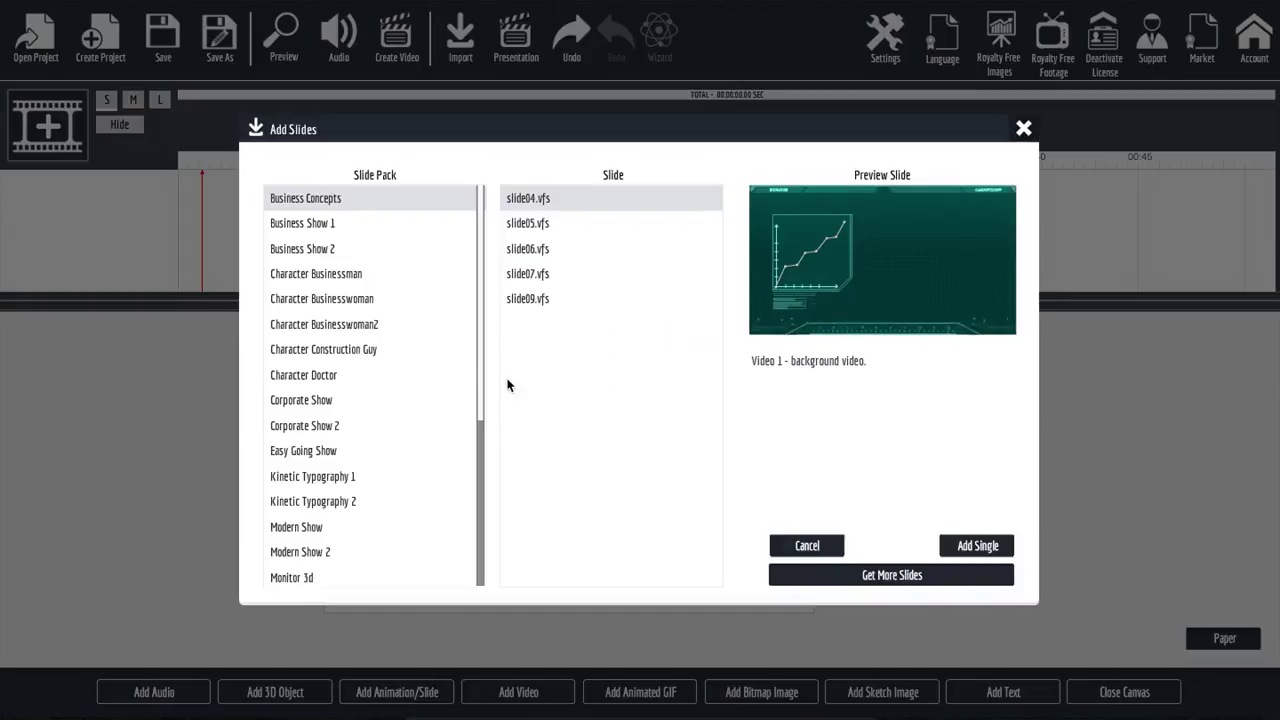
{"action": "scroll", "coordinate": [340, 345], "scroll_direction": "down", "scroll_amount": 1}
Step: Browse the Corporate Show 2 and Easy Going Show packs, then pick Monitor 3d slide_2
{"action": "left_click", "coordinate": [330, 395]}
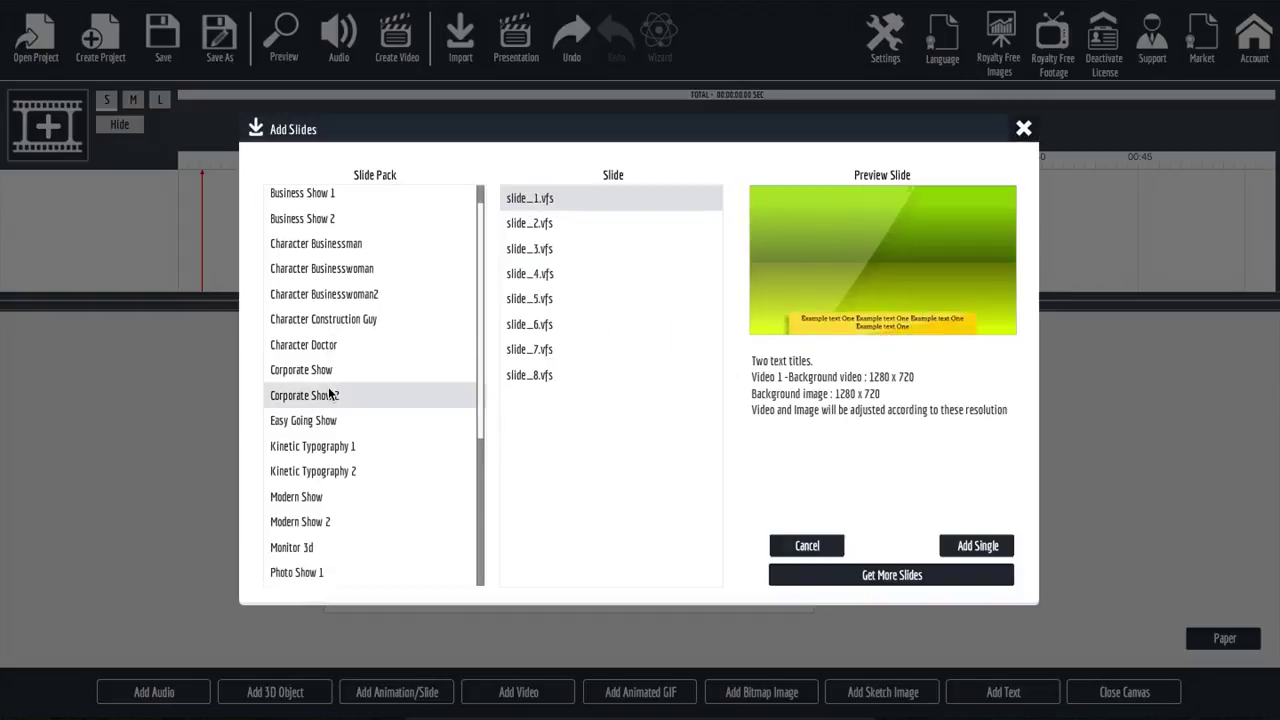
{"action": "left_click", "coordinate": [331, 447]}
{"action": "left_click", "coordinate": [332, 422]}
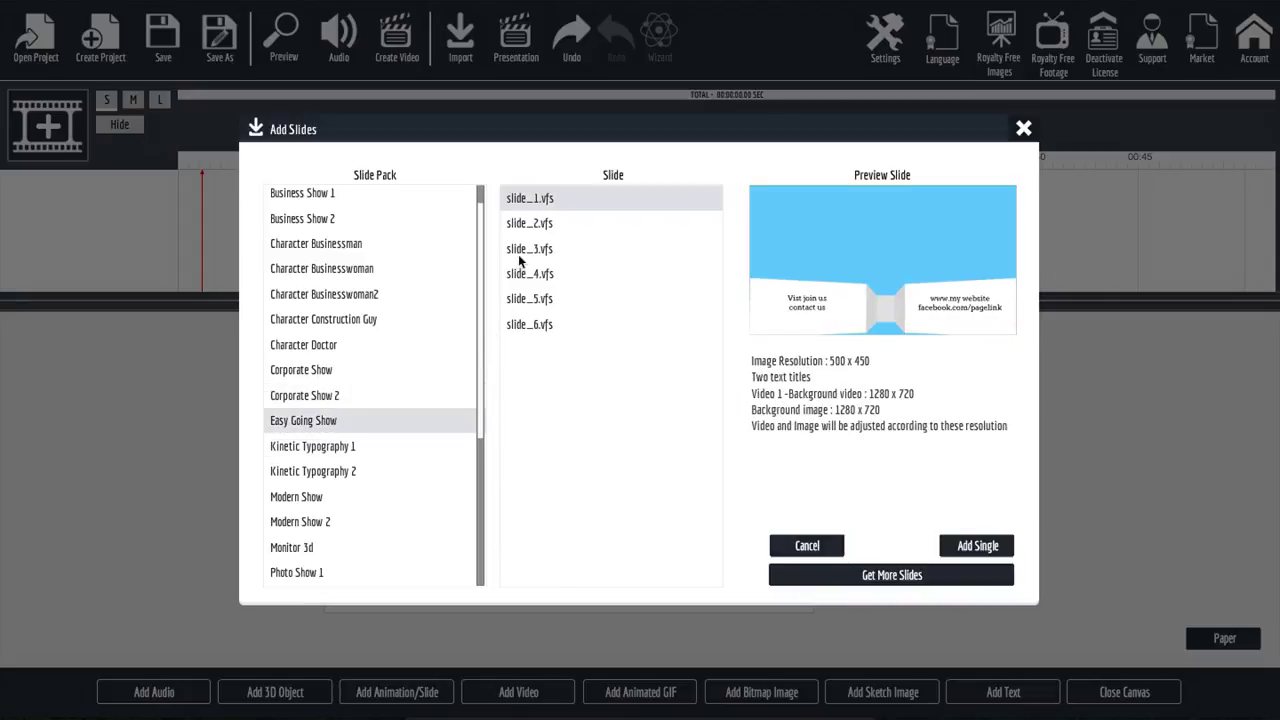
{"action": "left_click", "coordinate": [548, 224]}
{"action": "left_click", "coordinate": [558, 270]}
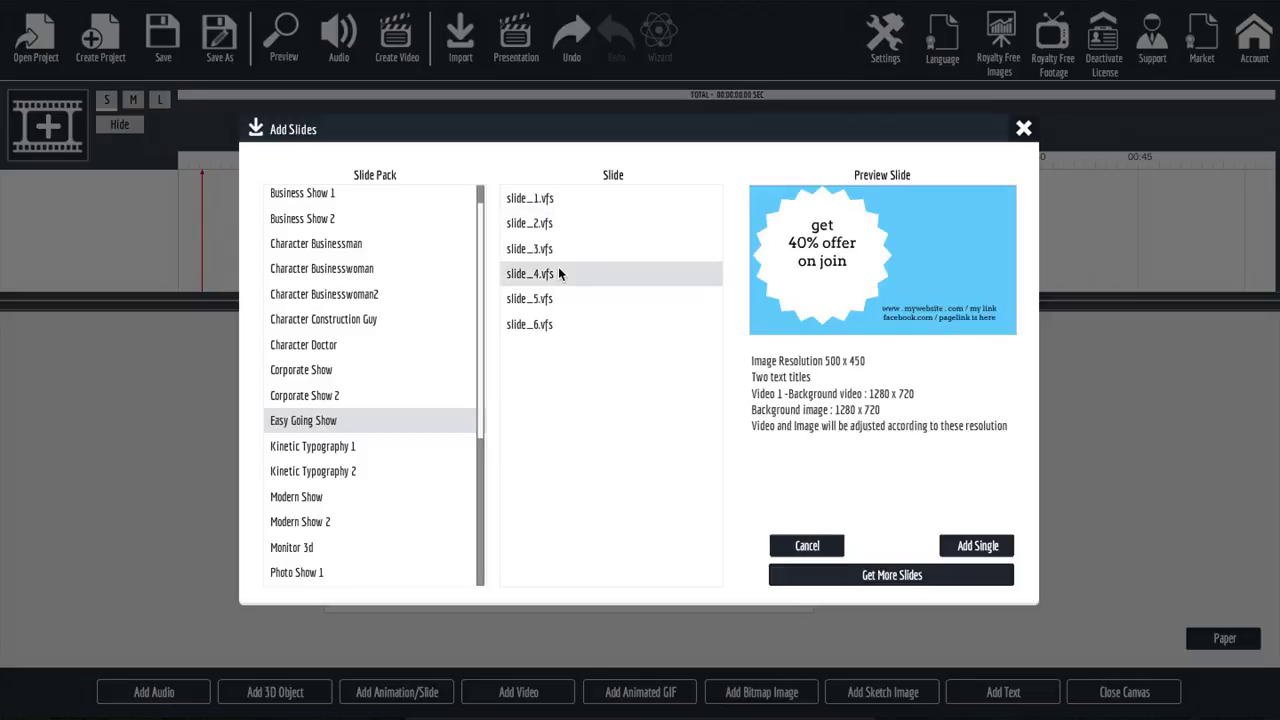
{"action": "left_click", "coordinate": [333, 548]}
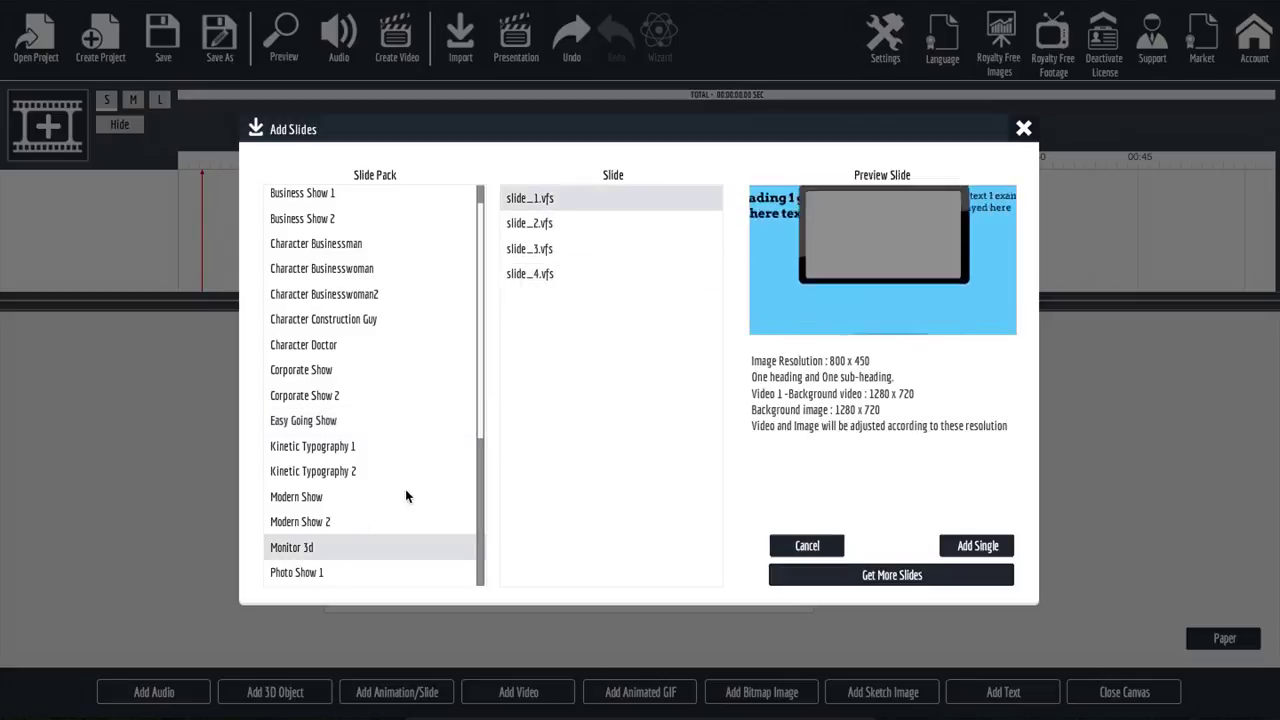
{"action": "left_click", "coordinate": [562, 224]}
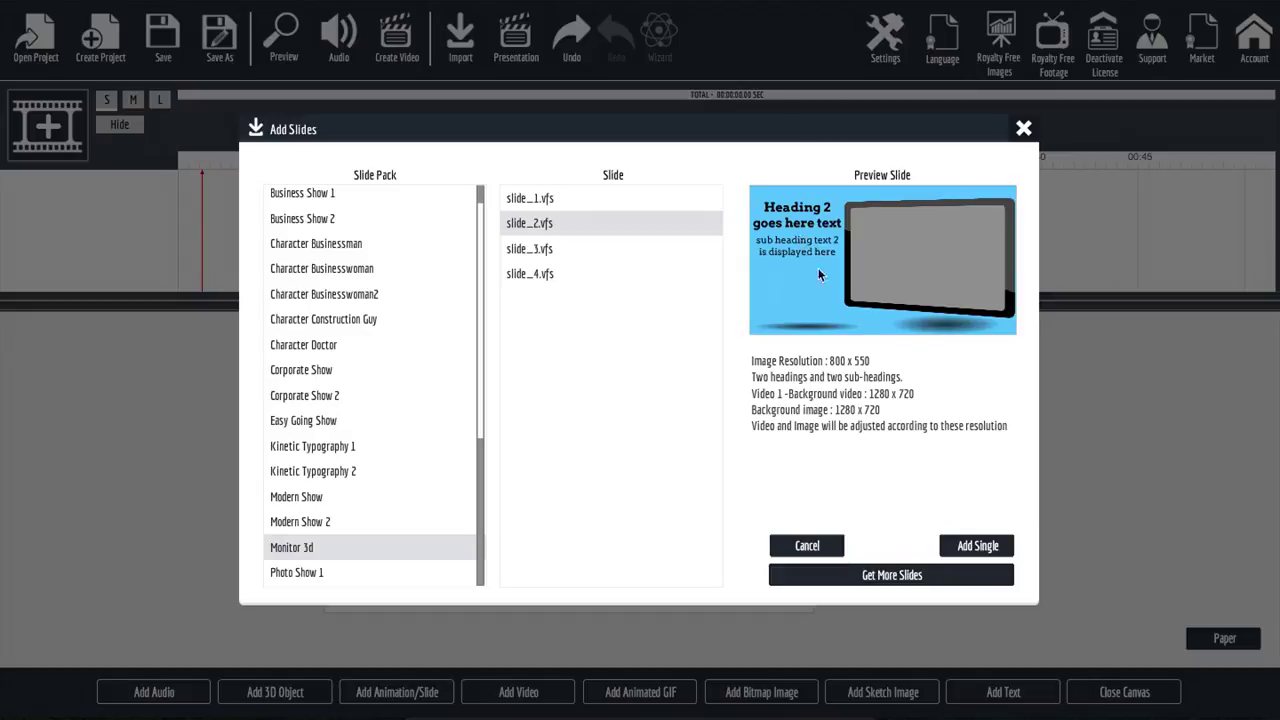
Step: Import Monitor 3d slide_2 as an 11-second scene, close the canvas, and review Scene settings
{"action": "left_click", "coordinate": [962, 547]}
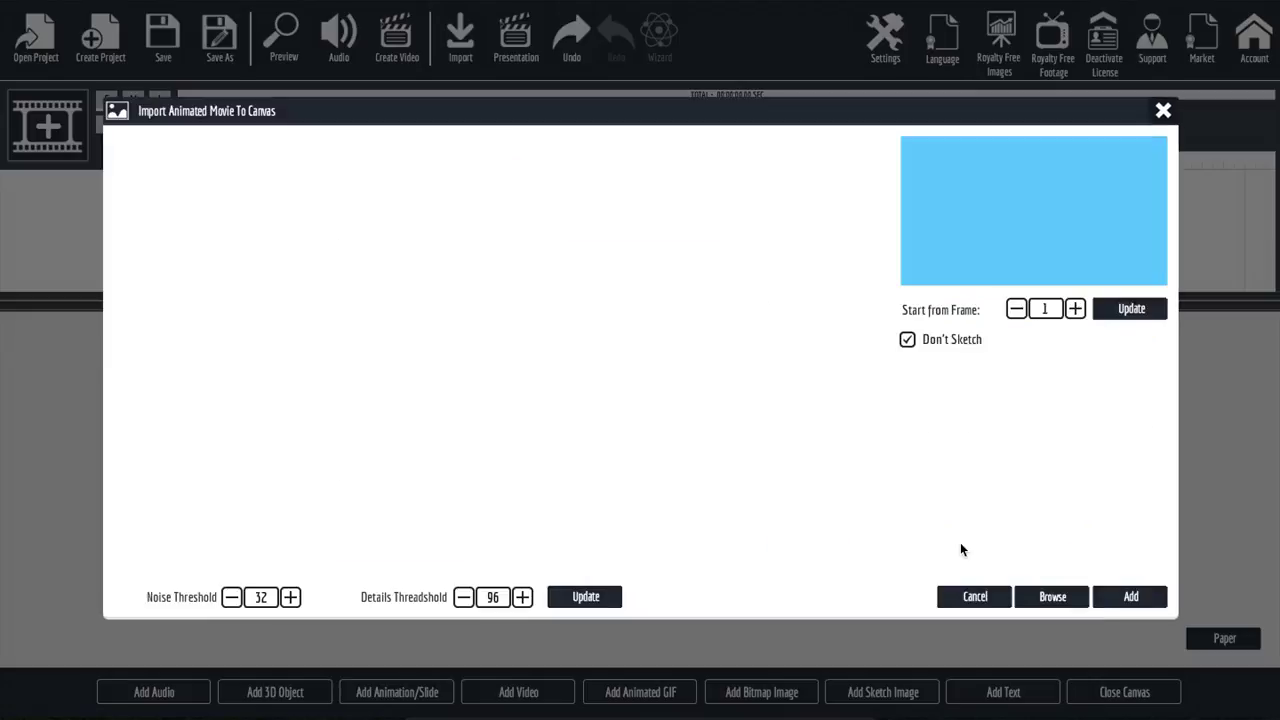
{"action": "left_click", "coordinate": [1119, 598]}
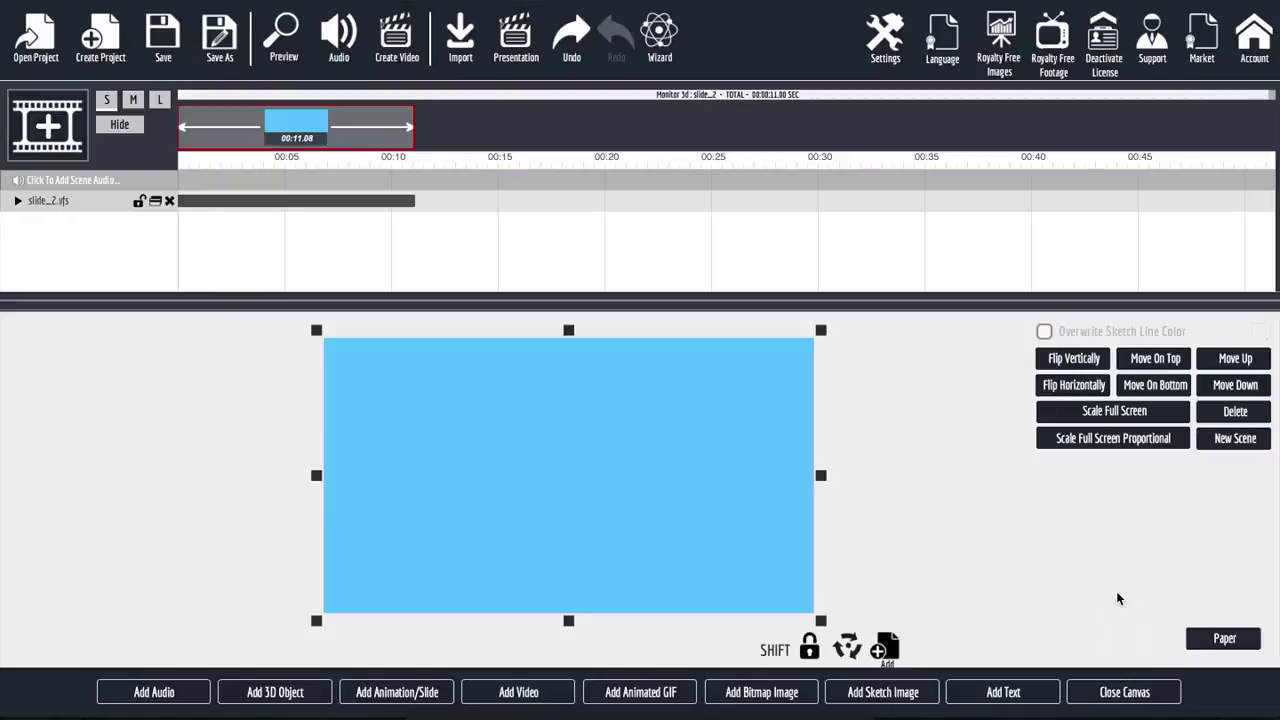
{"action": "left_click", "coordinate": [1111, 698]}
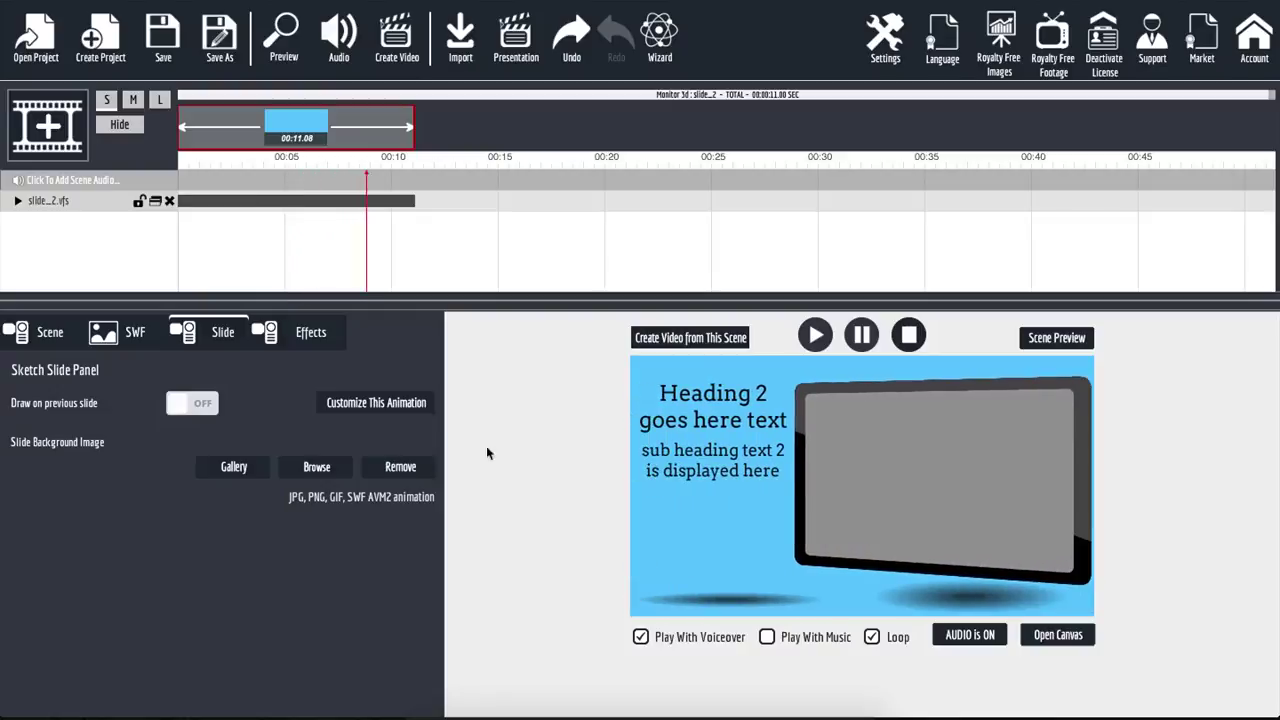
{"action": "left_click", "coordinate": [58, 336]}
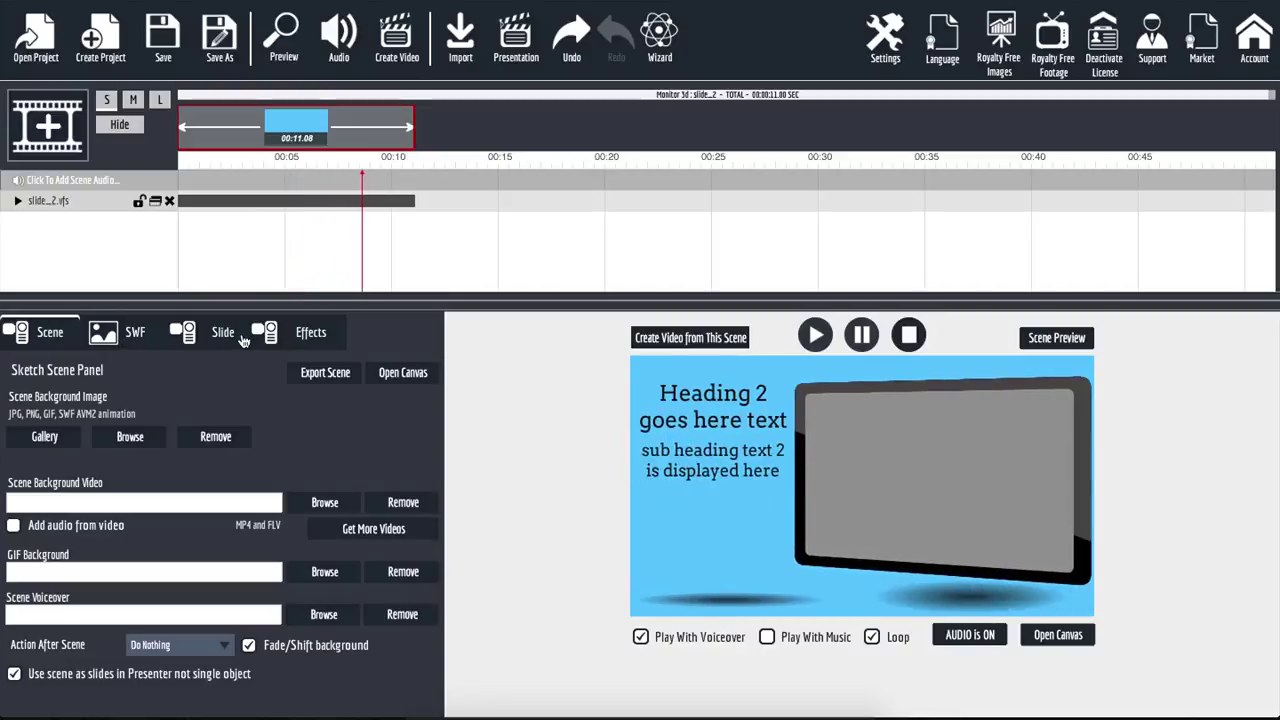
{"action": "left_click", "coordinate": [214, 337]}
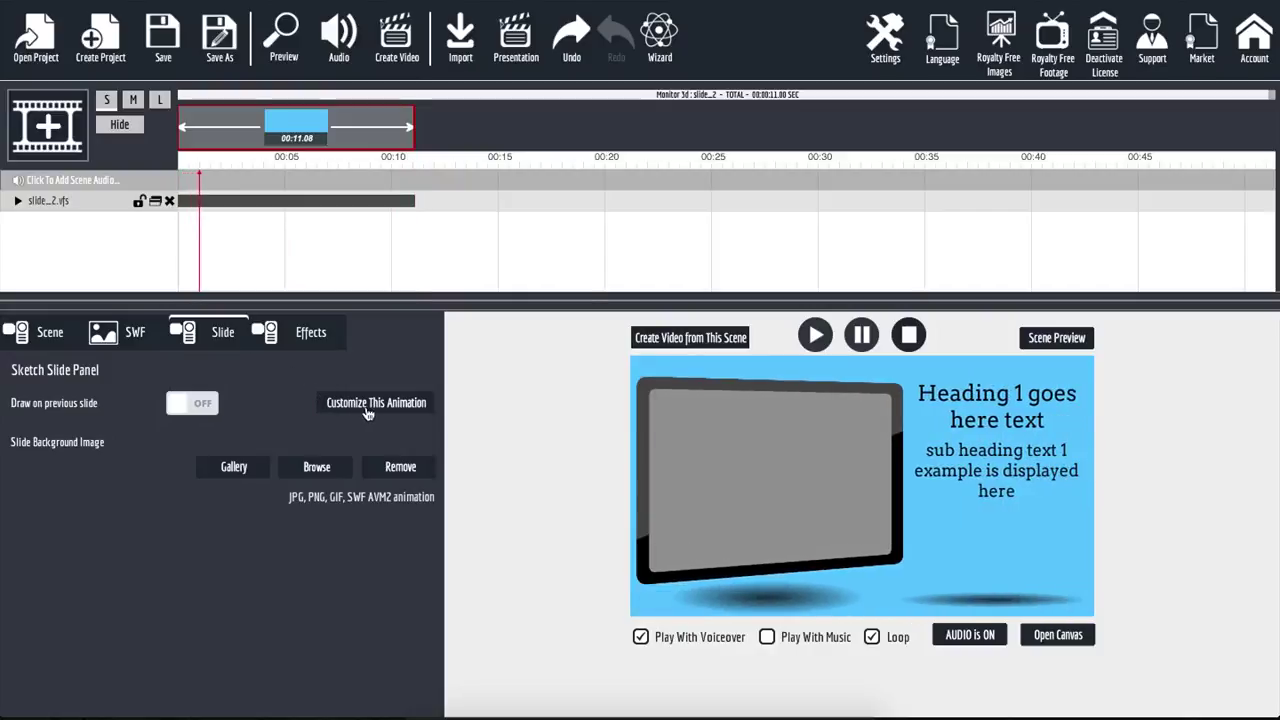
Step: Open the slide's customization and review the contents of its four text areas
{"action": "left_click", "coordinate": [378, 403]}
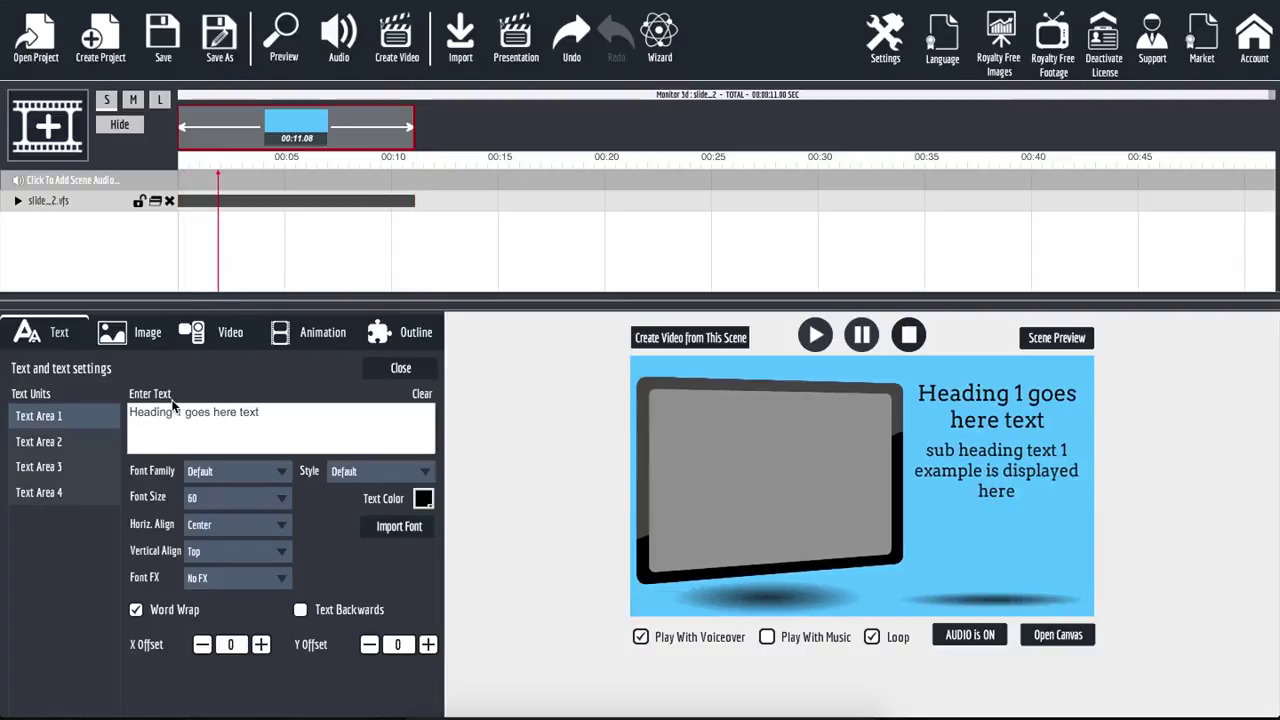
{"action": "left_click", "coordinate": [77, 436]}
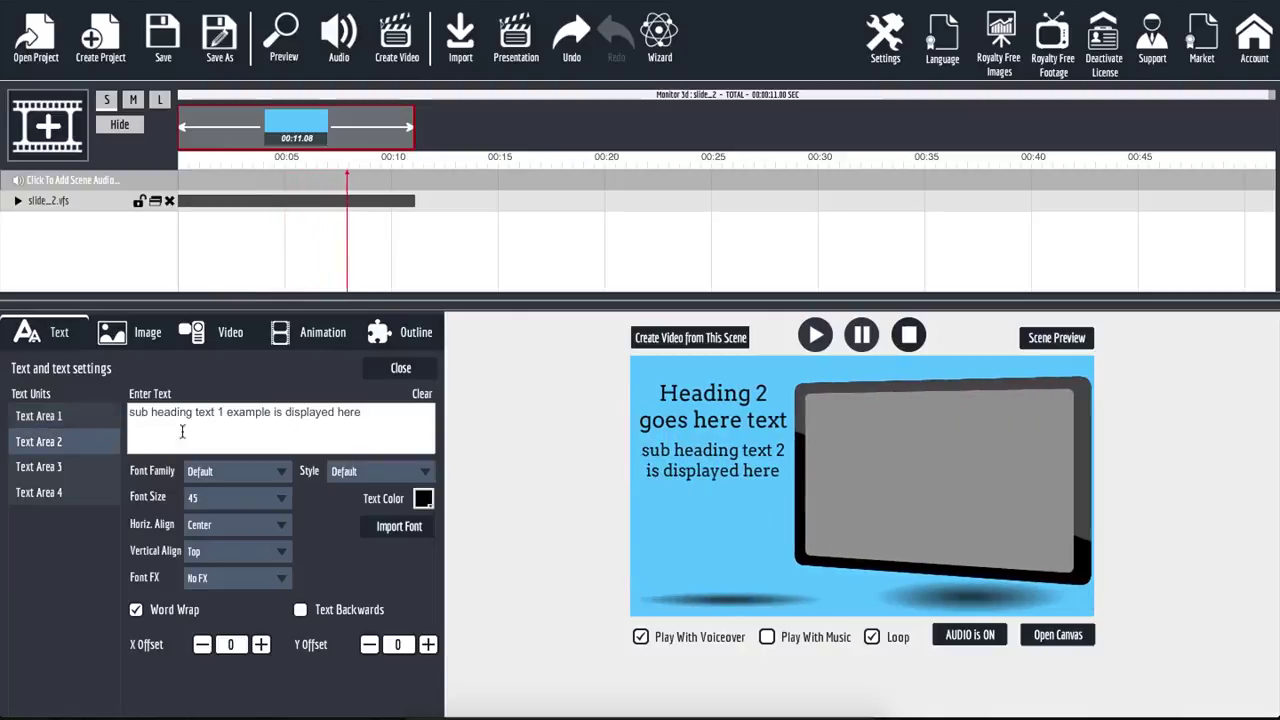
{"action": "left_click", "coordinate": [86, 466]}
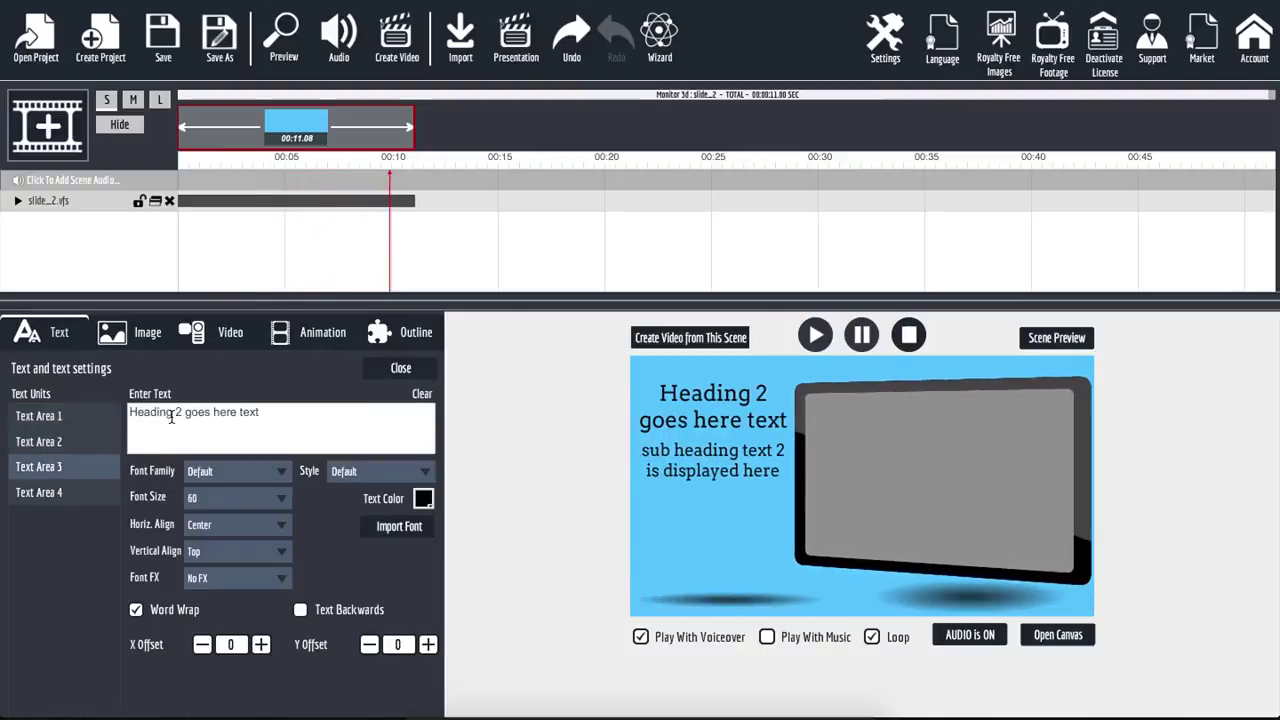
{"action": "left_click", "coordinate": [40, 492]}
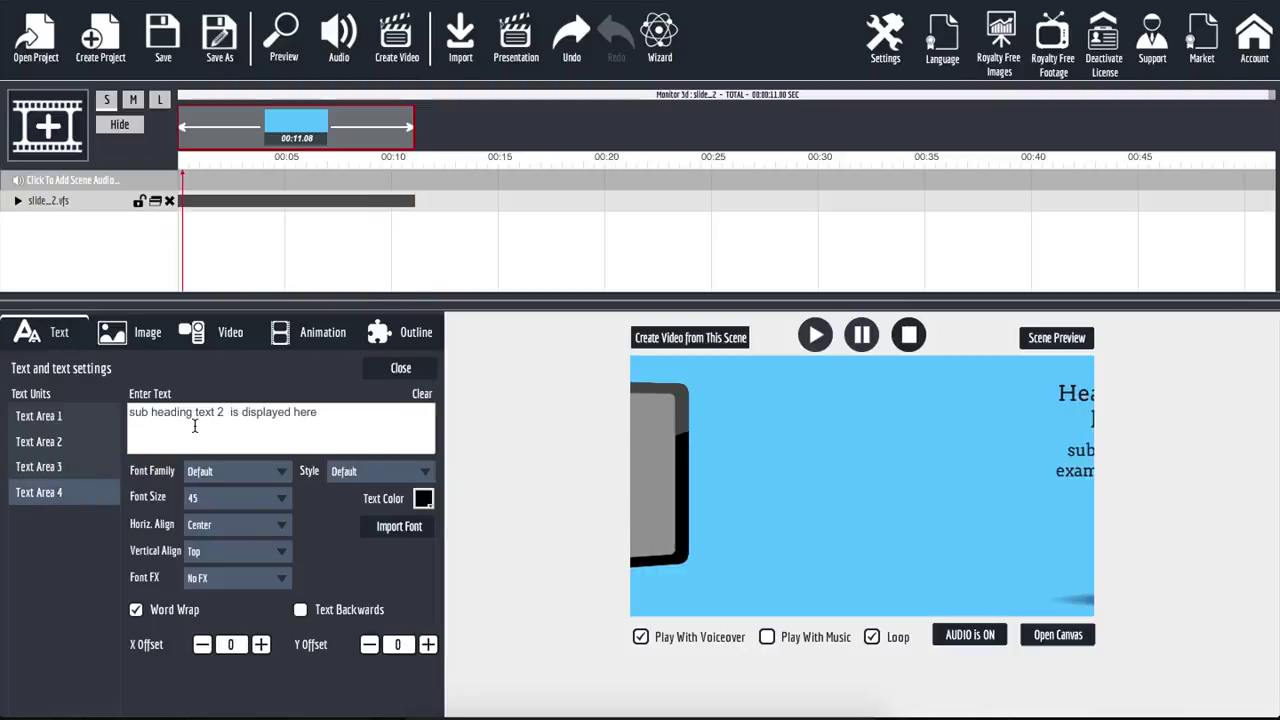
{"action": "left_click", "coordinate": [53, 413]}
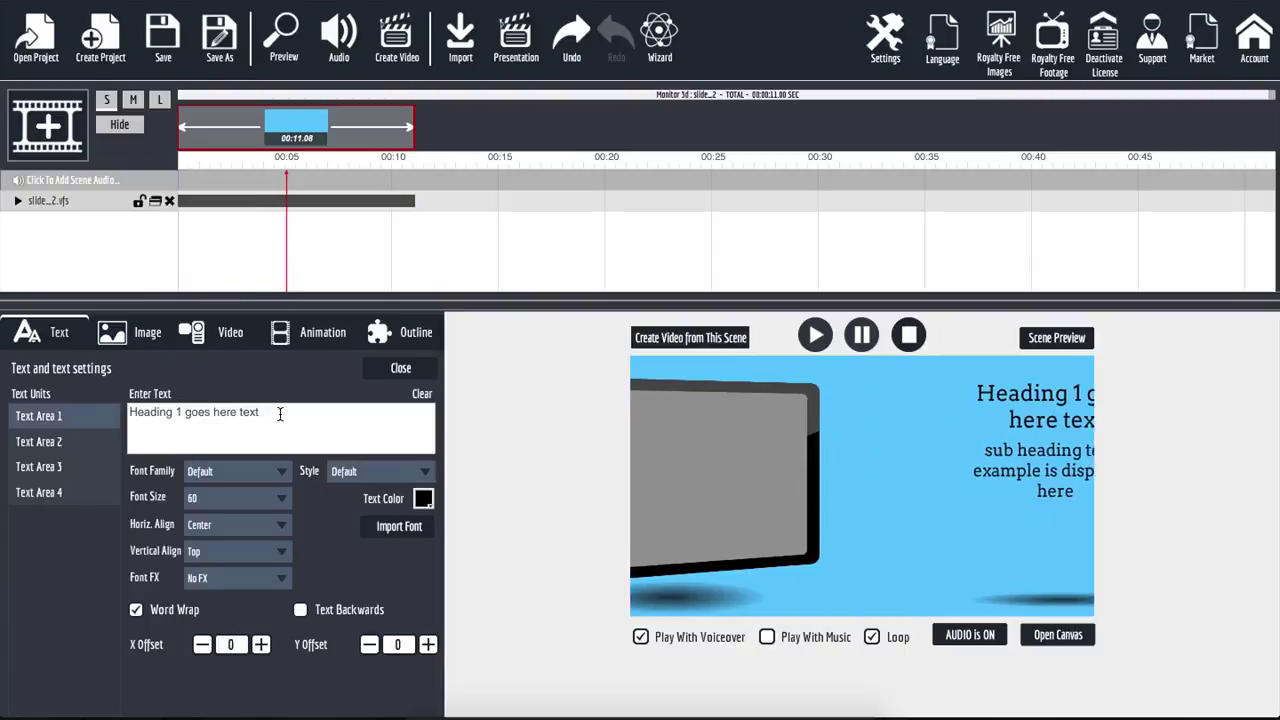
Step: Replace Text Area 1's heading with 'My Headline'
{"action": "left_click_drag", "start_coordinate": [277, 414], "coordinate": [132, 415]}
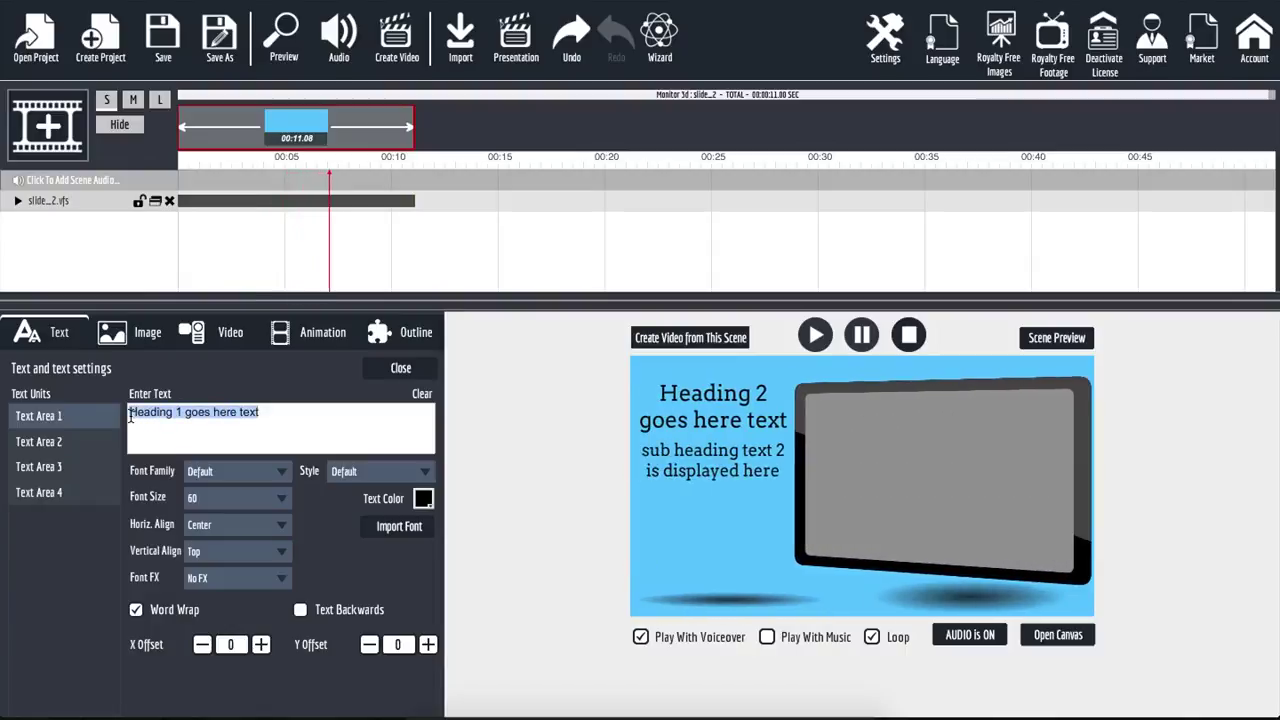
{"action": "type", "text": "My Headline"}
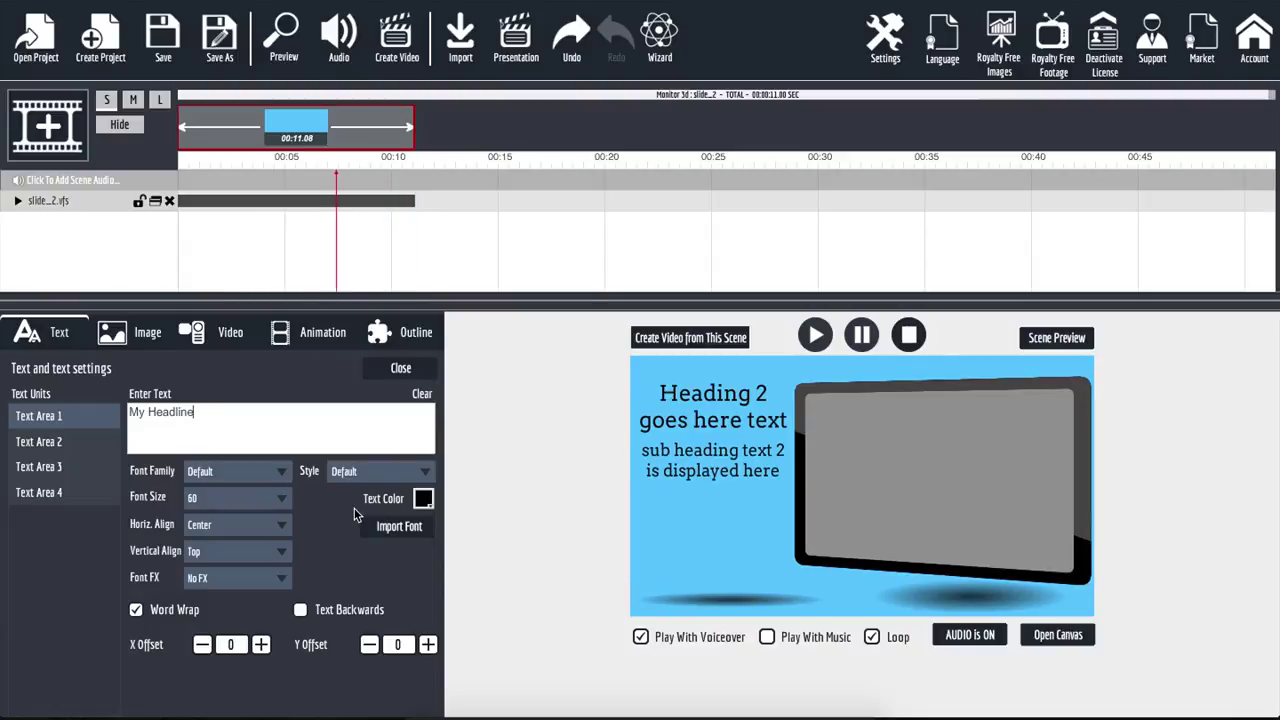
{"action": "left_click", "coordinate": [131, 340]}
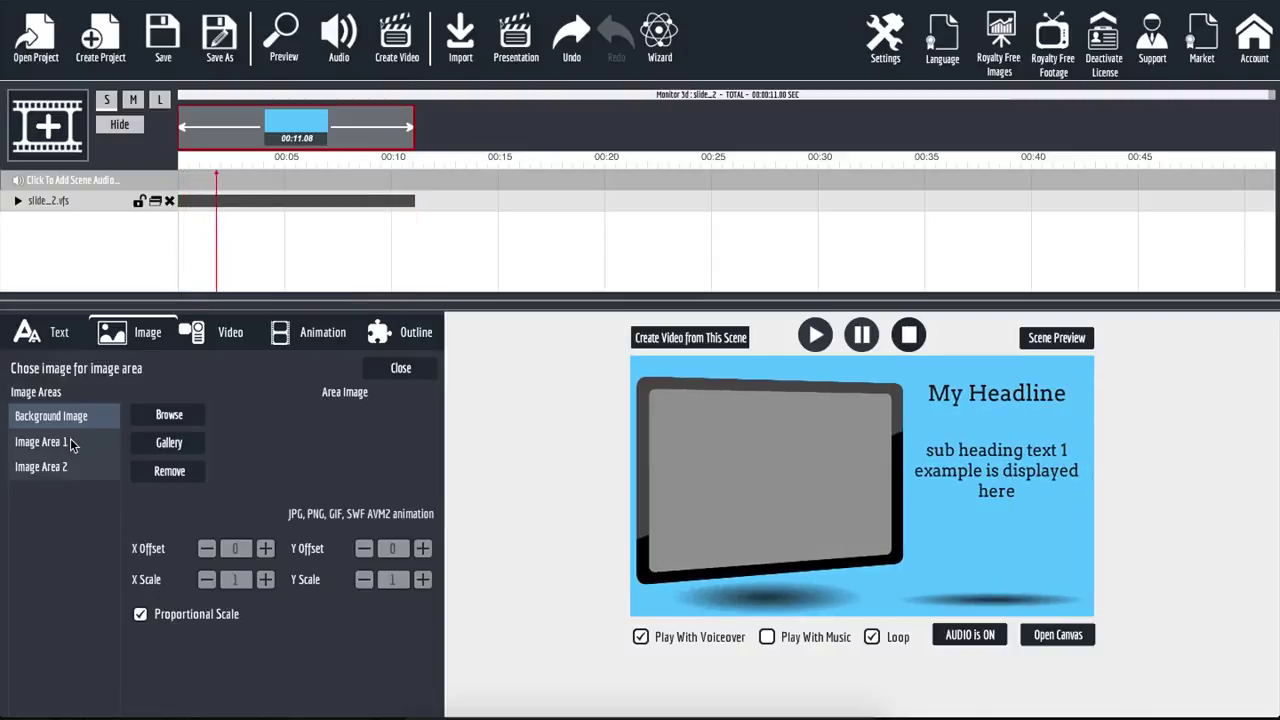
Step: Load bg1.jpg into Image Area 1
{"action": "left_click", "coordinate": [70, 441]}
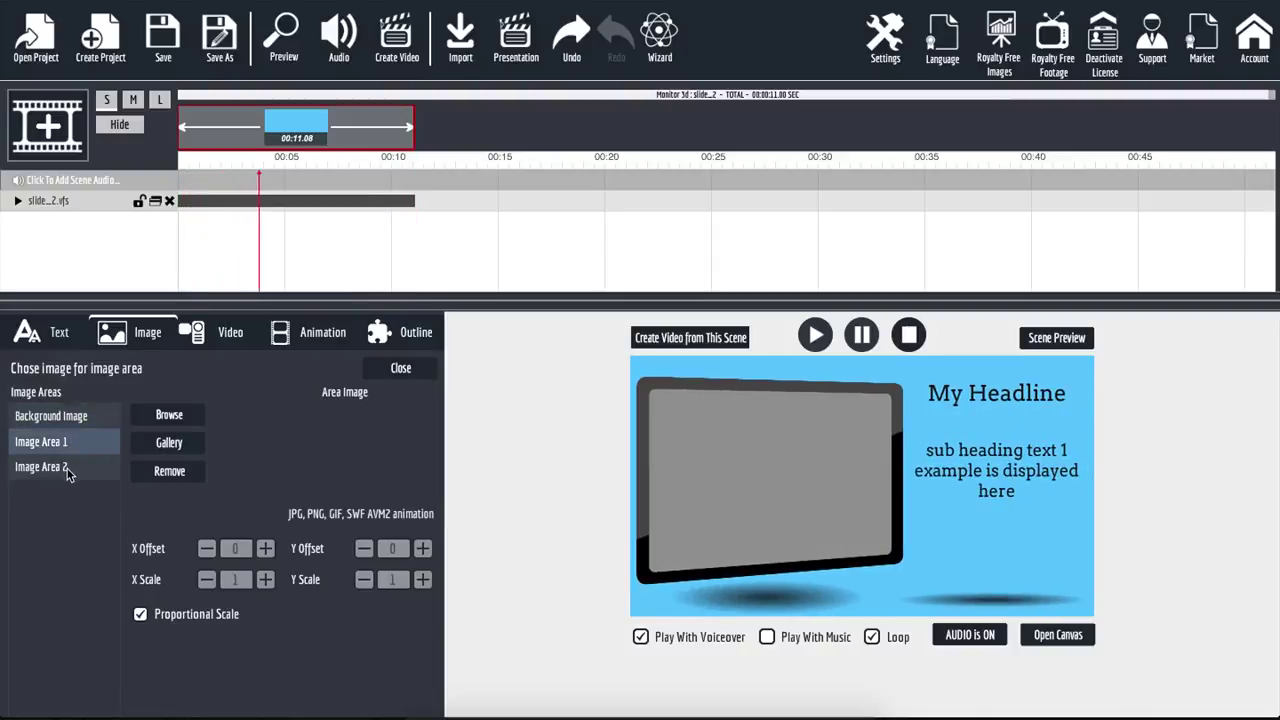
{"action": "left_click", "coordinate": [69, 466]}
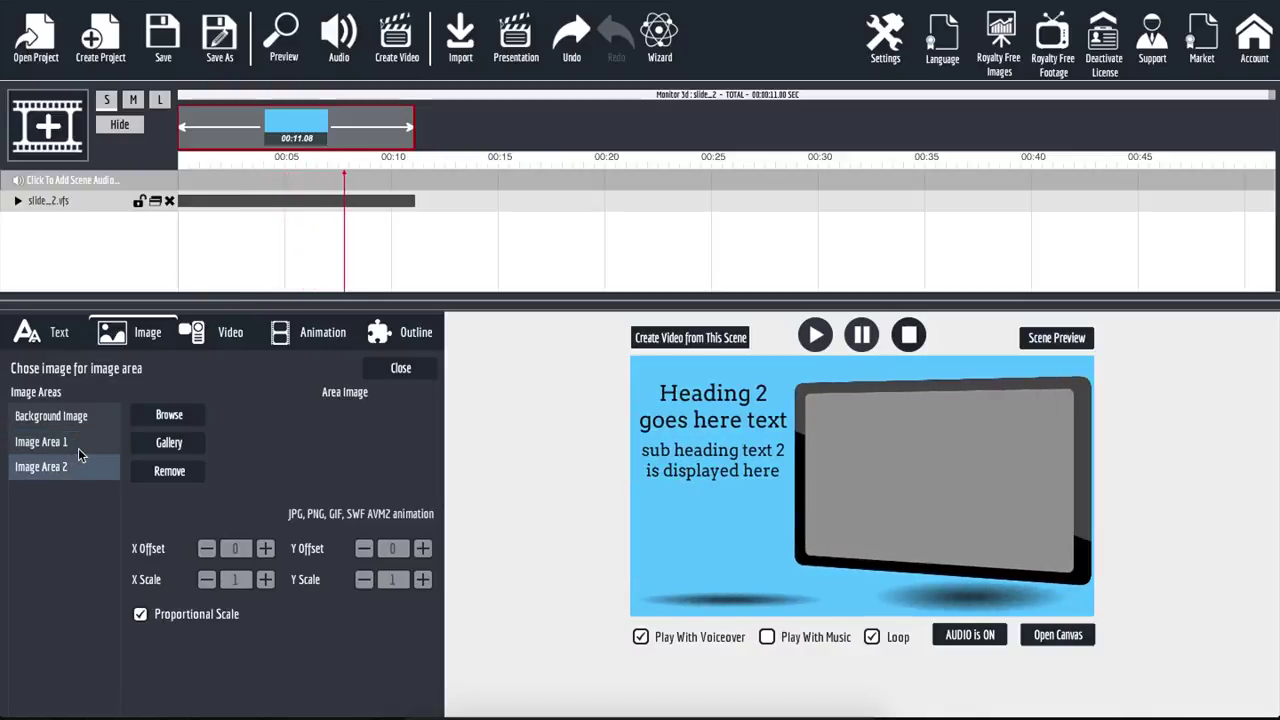
{"action": "left_click", "coordinate": [66, 465]}
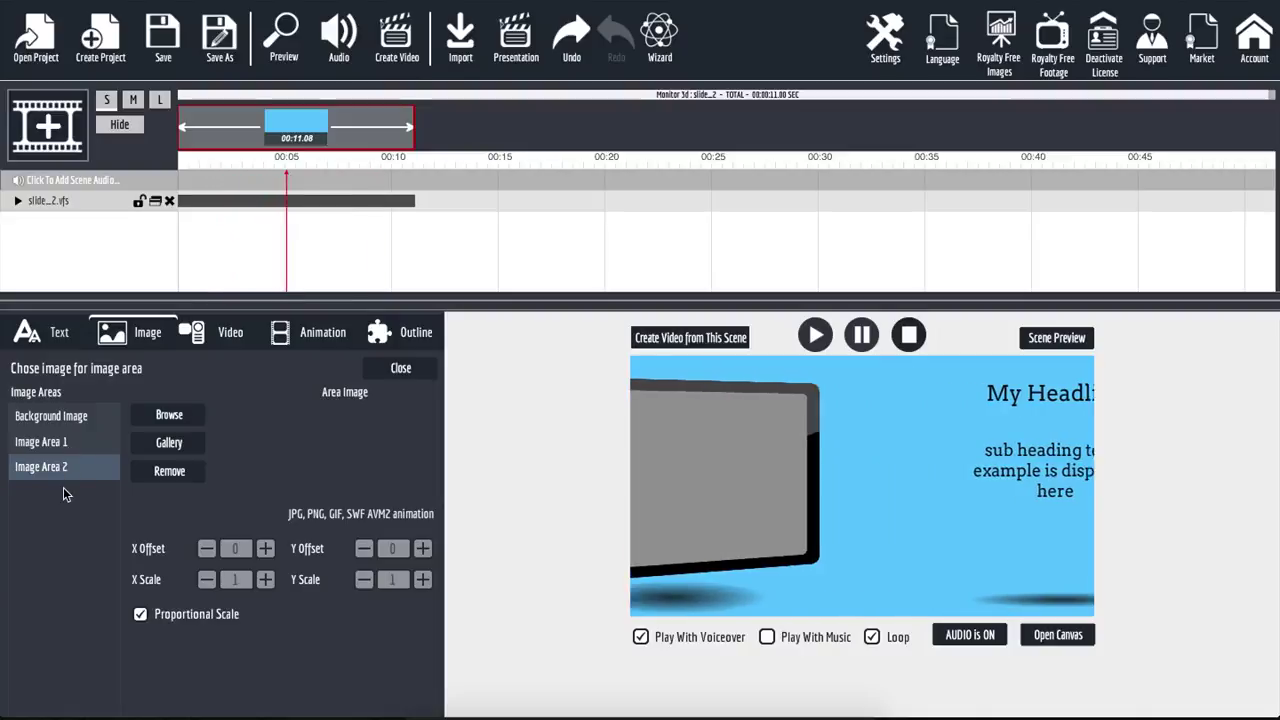
{"action": "left_click", "coordinate": [72, 441]}
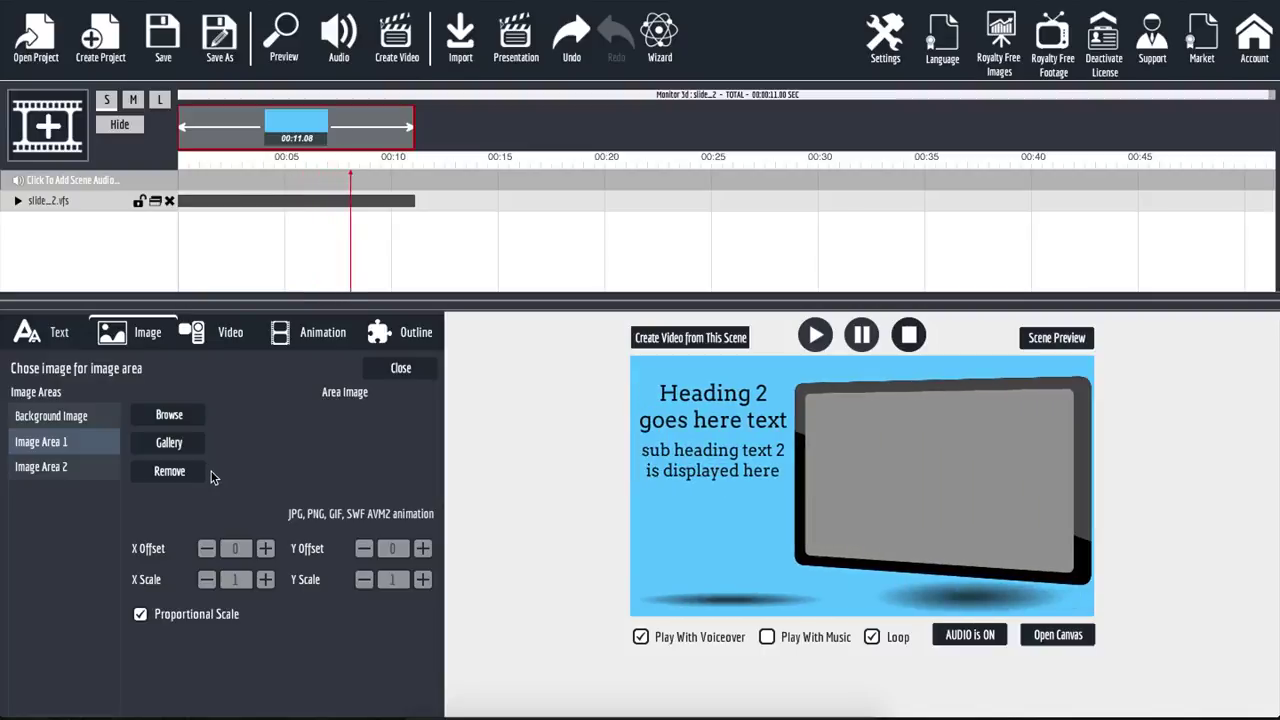
{"action": "left_click", "coordinate": [169, 415]}
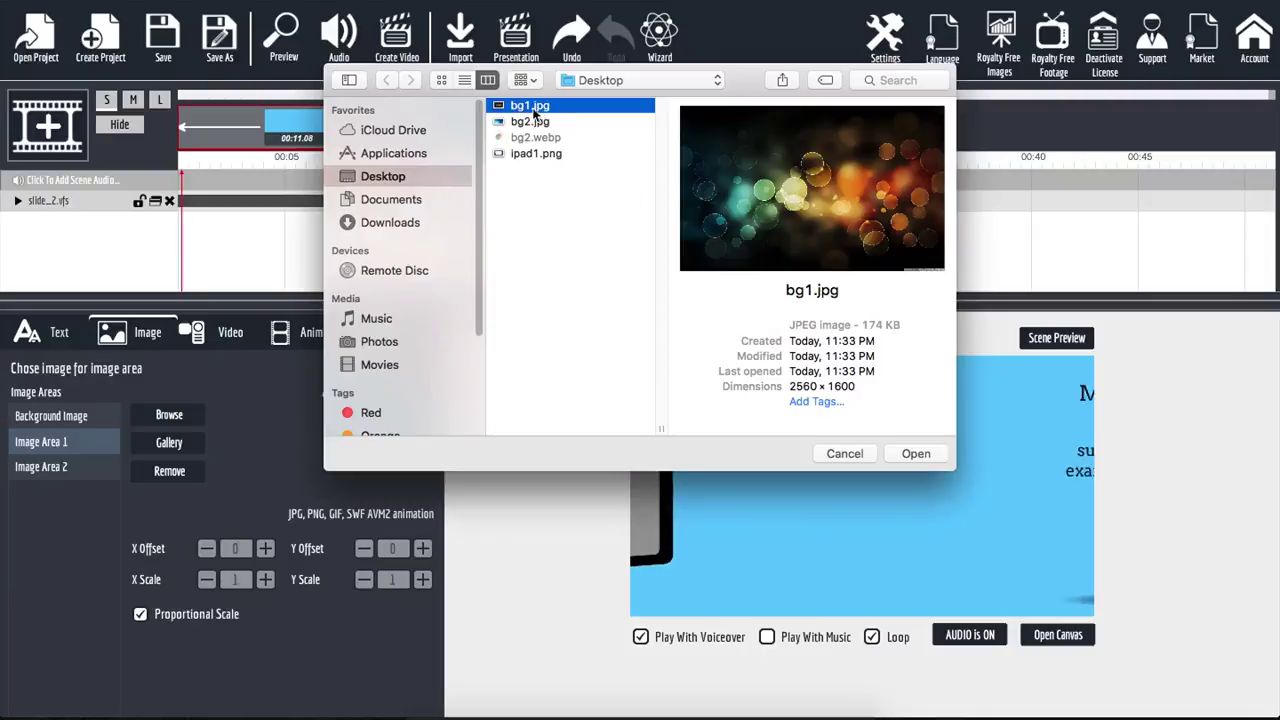
{"action": "left_click", "coordinate": [916, 453]}
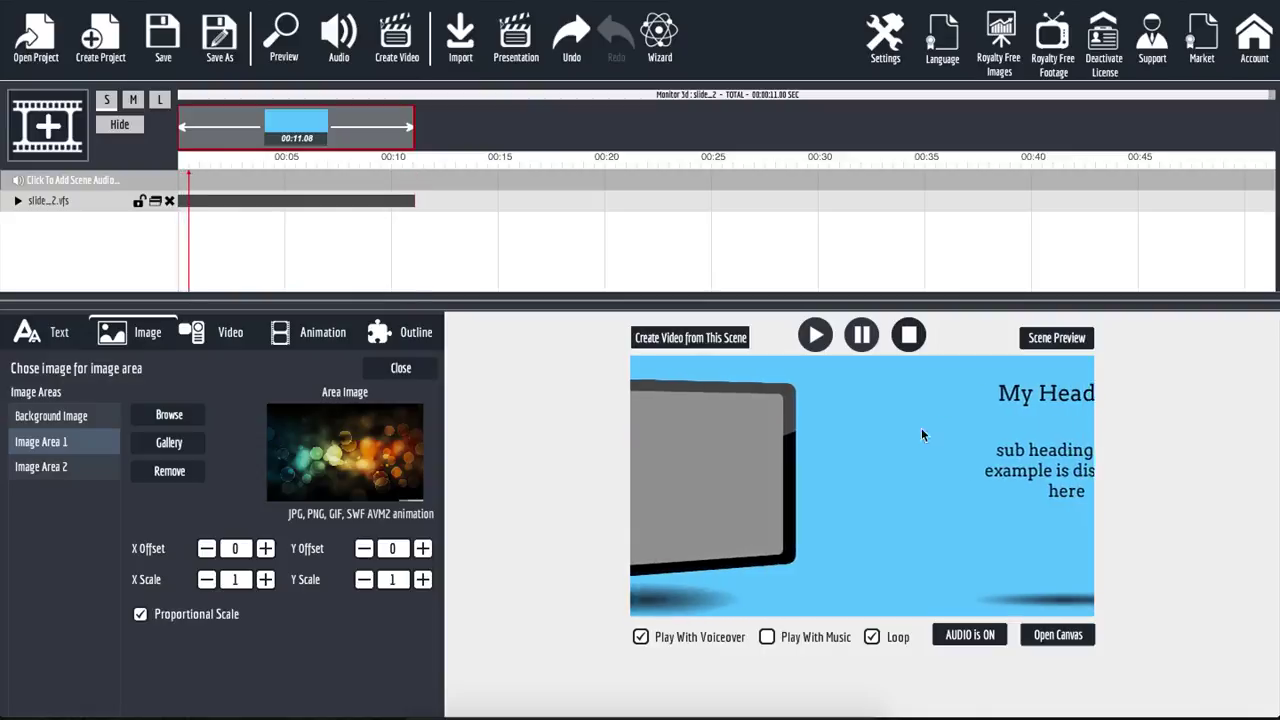
Step: Load bg2.jpg from the Desktop into Image Area 2, then remove it again
{"action": "left_click", "coordinate": [40, 467]}
{"action": "left_click", "coordinate": [167, 415]}
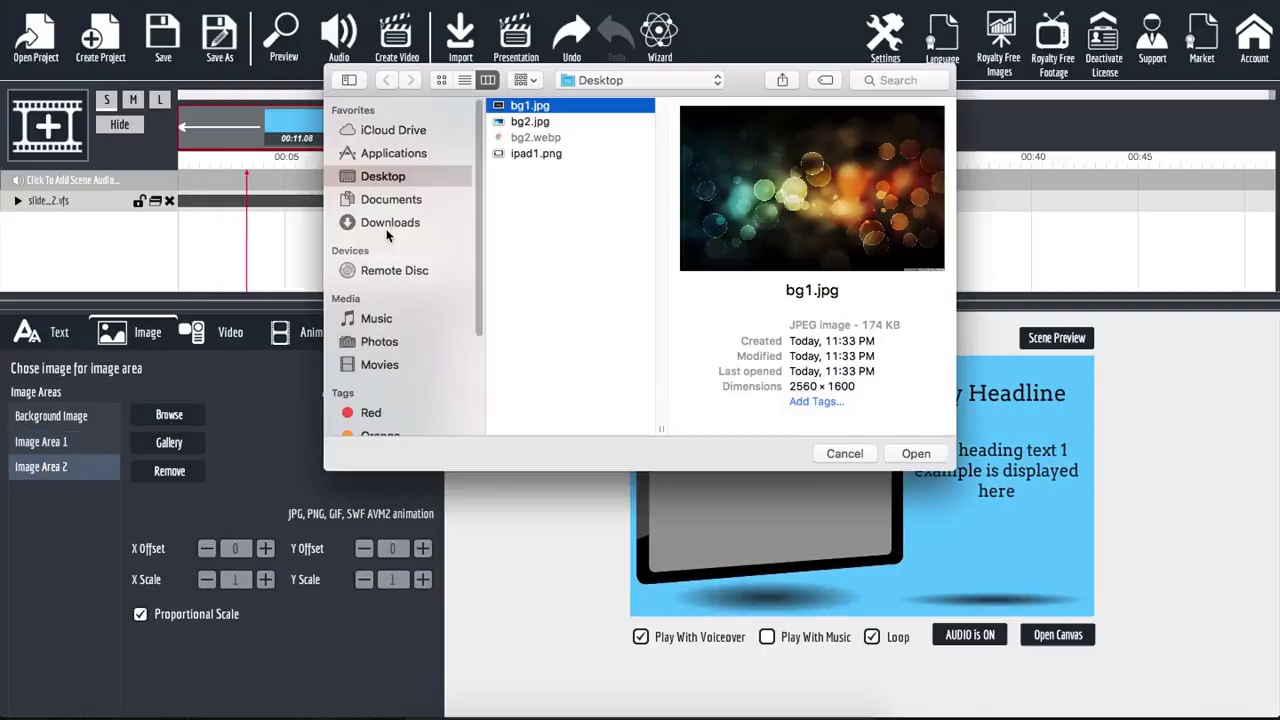
{"action": "left_click", "coordinate": [530, 122]}
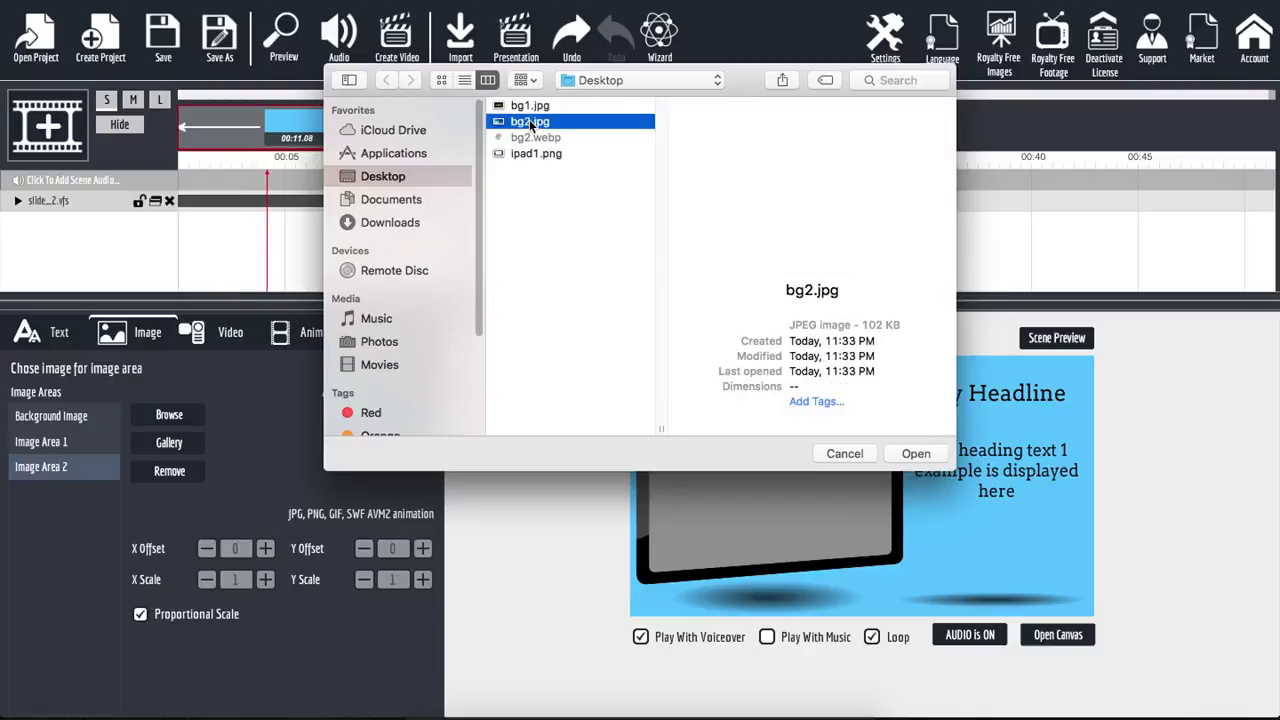
{"action": "left_click", "coordinate": [905, 449]}
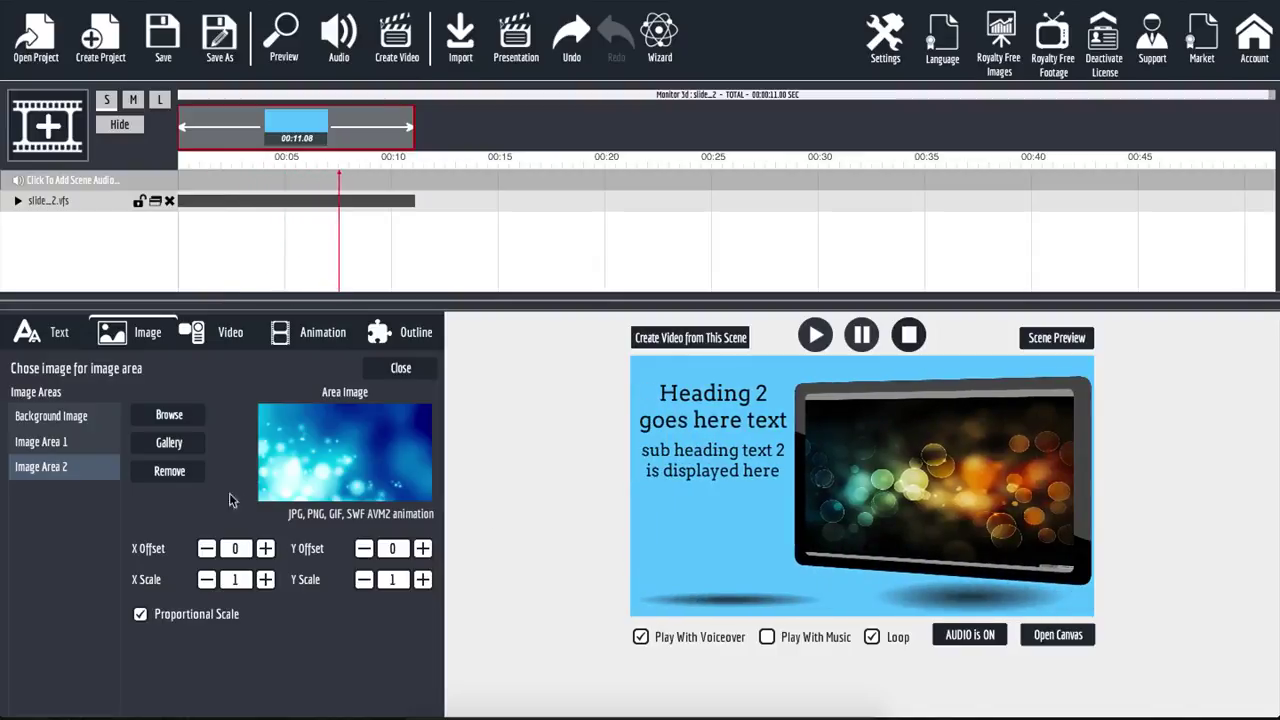
{"action": "left_click", "coordinate": [176, 480]}
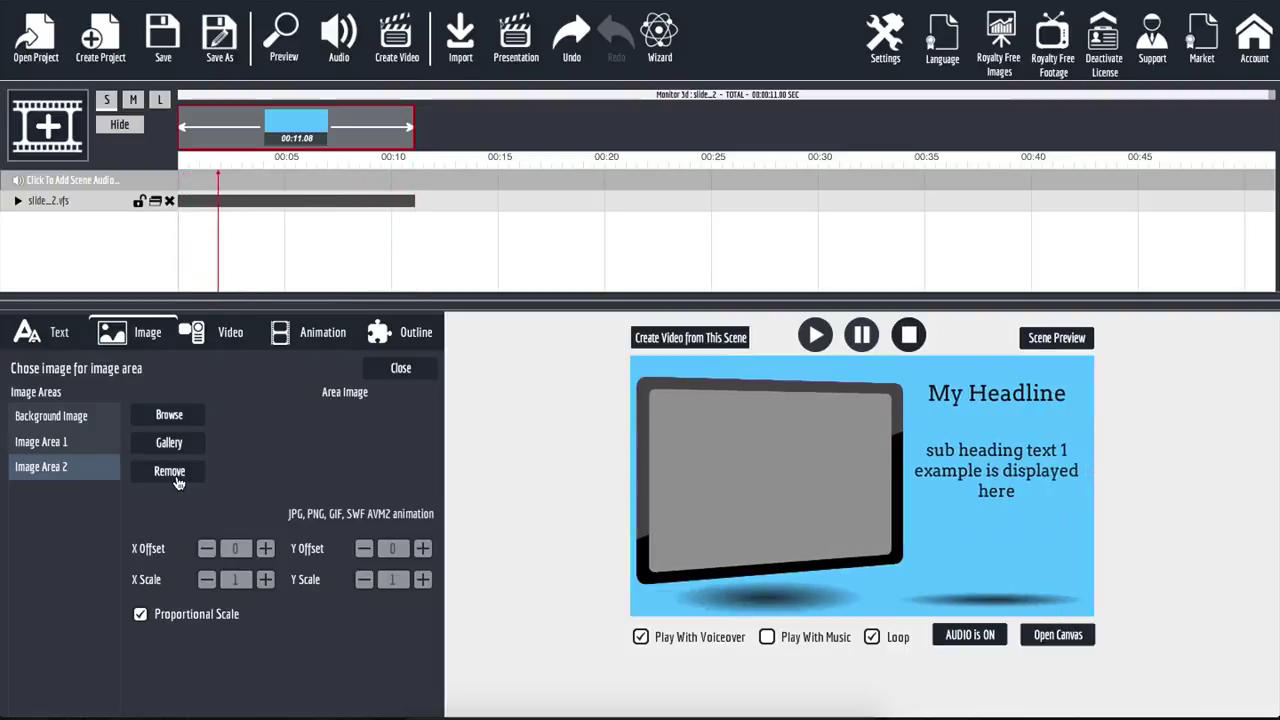
Step: Fill Image Area 2 with the gallery's Character Doctor Direction_animation.swf
{"action": "left_click", "coordinate": [169, 445]}
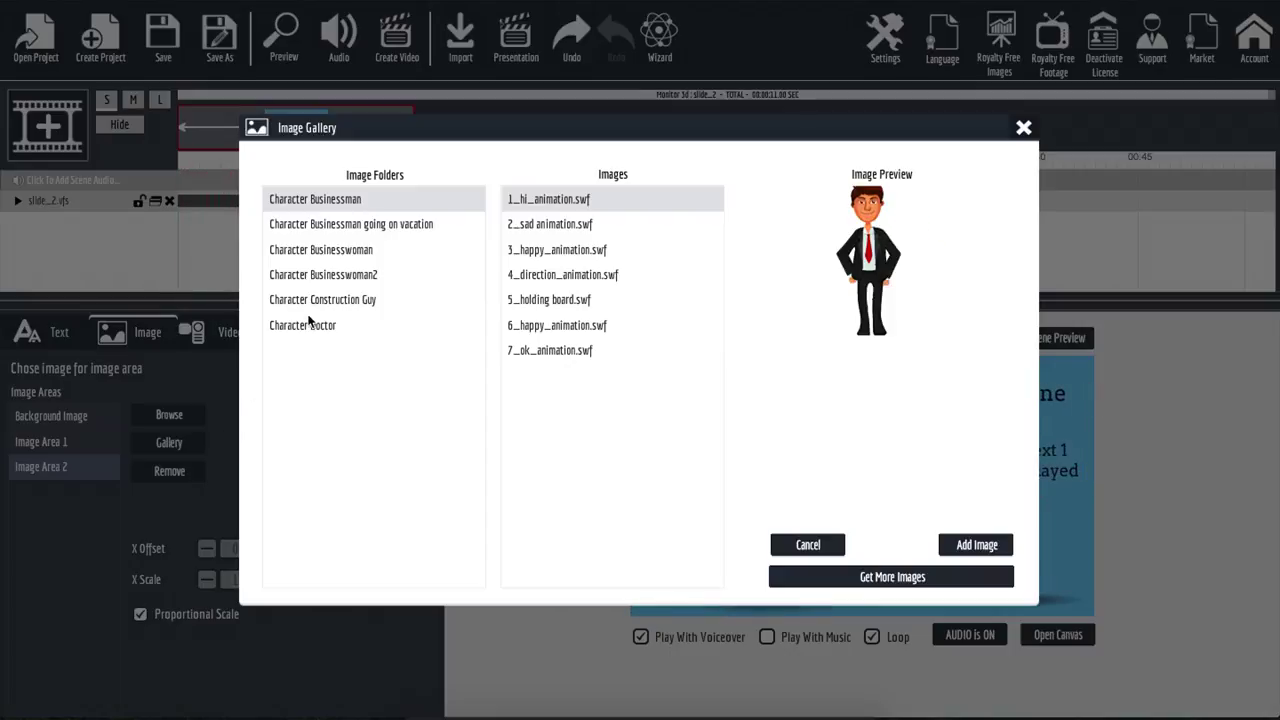
{"action": "left_click", "coordinate": [350, 250]}
{"action": "left_click", "coordinate": [340, 327]}
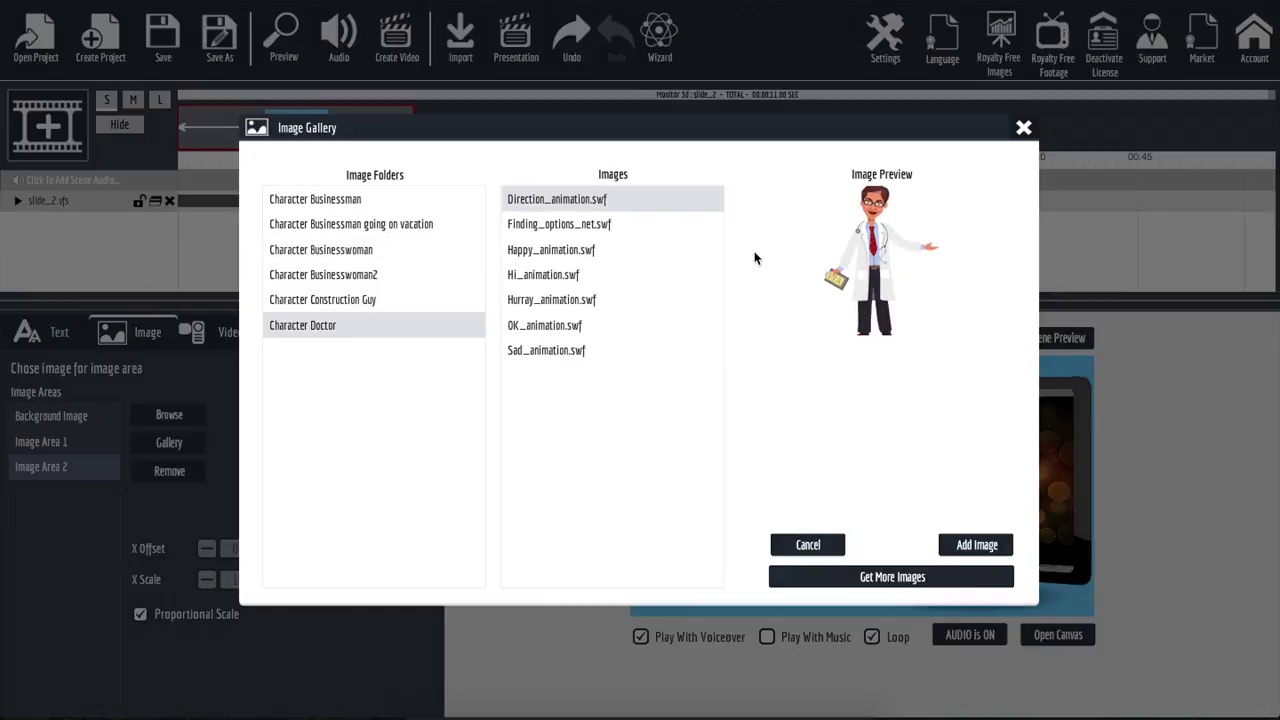
{"action": "left_click", "coordinate": [960, 545]}
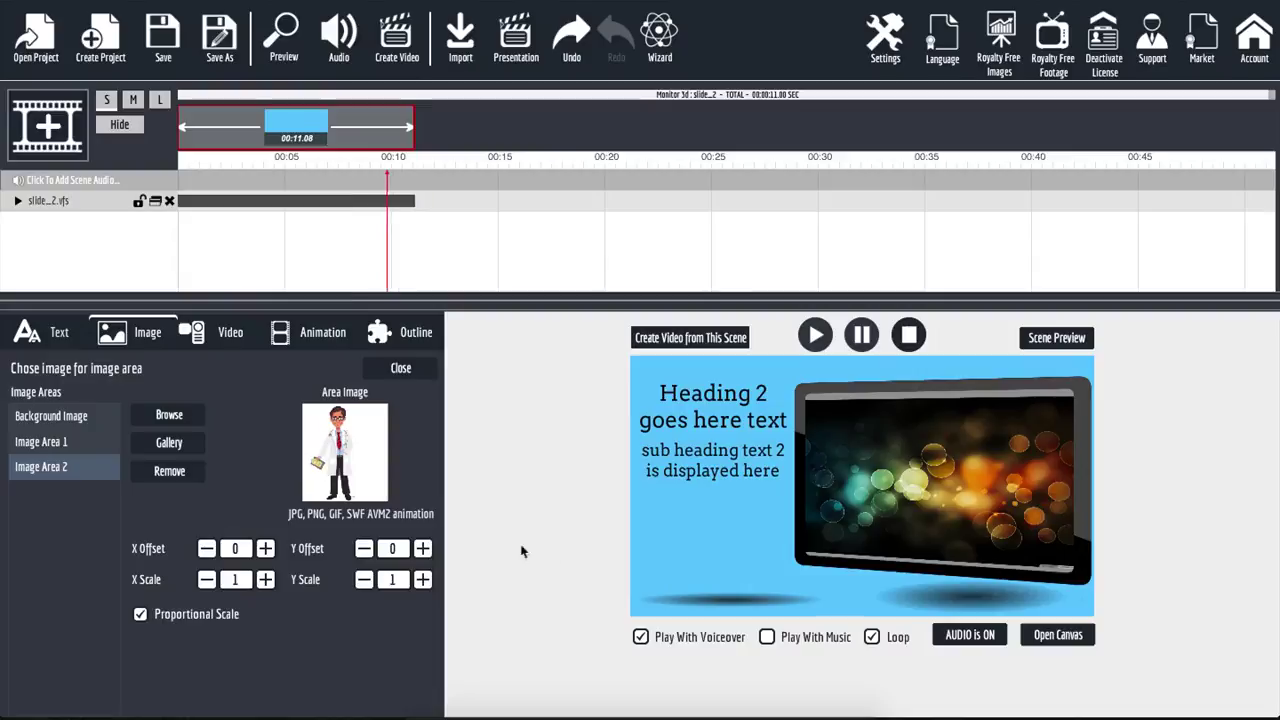
{"action": "left_click", "coordinate": [77, 418]}
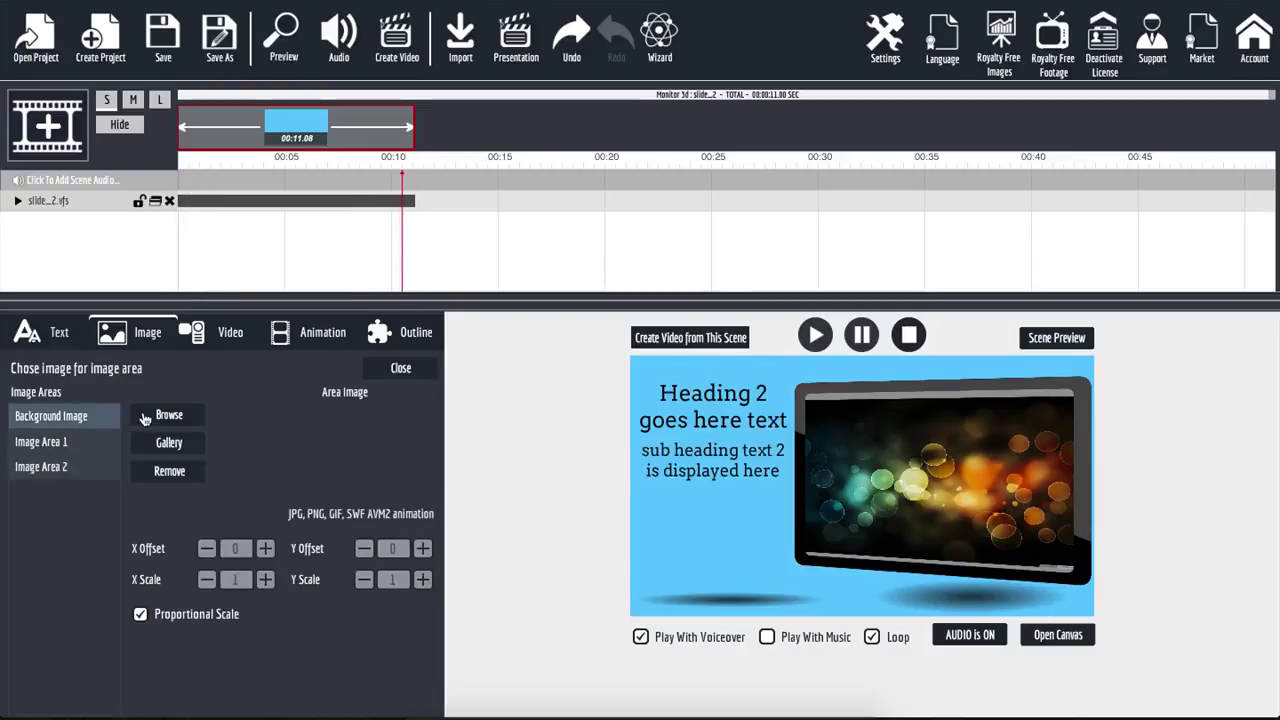
Step: Try bg2.jpg as the scene background, then remove it to keep the plain light blue
{"action": "left_click", "coordinate": [147, 416]}
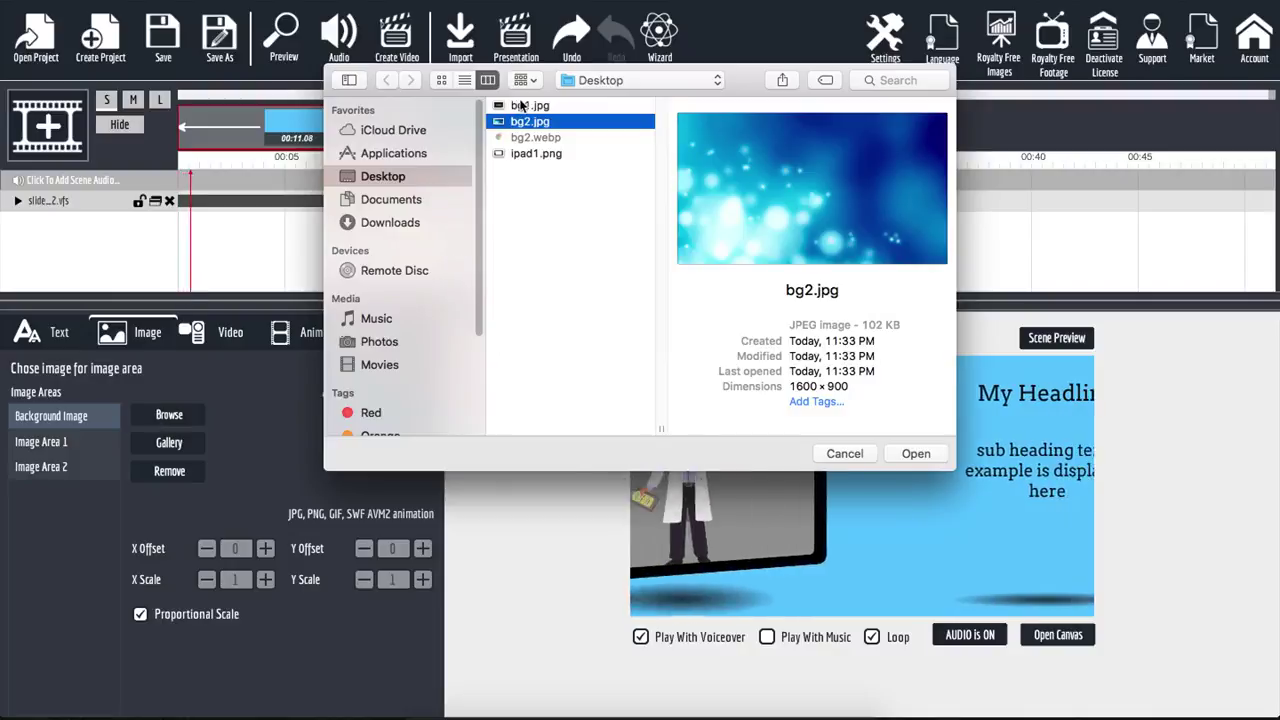
{"action": "left_click", "coordinate": [914, 454]}
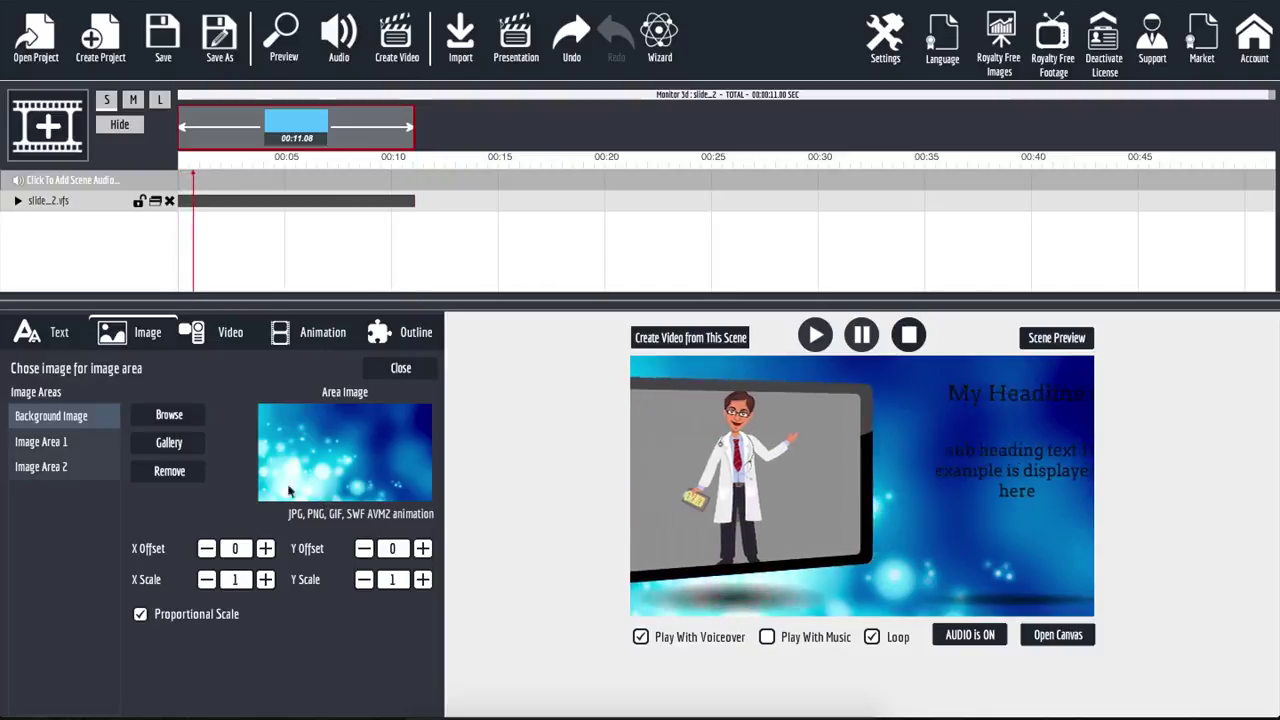
{"action": "left_click", "coordinate": [172, 477]}
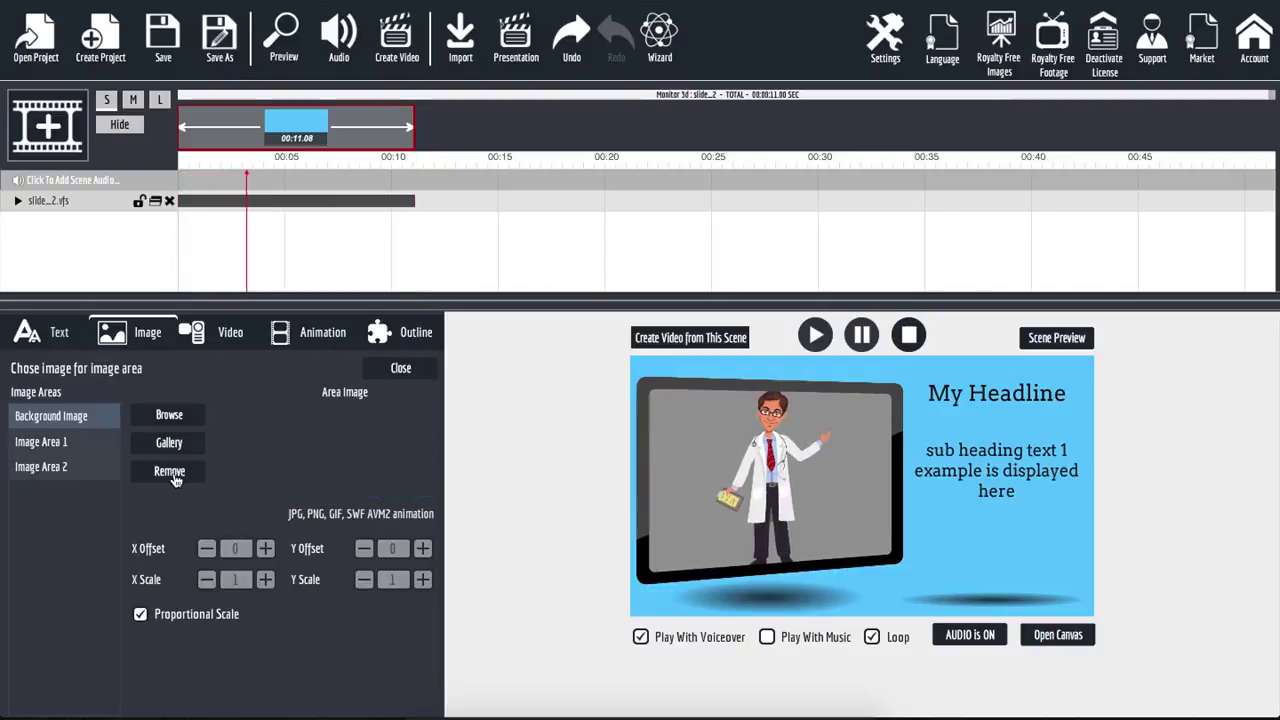
{"action": "left_click", "coordinate": [212, 336]}
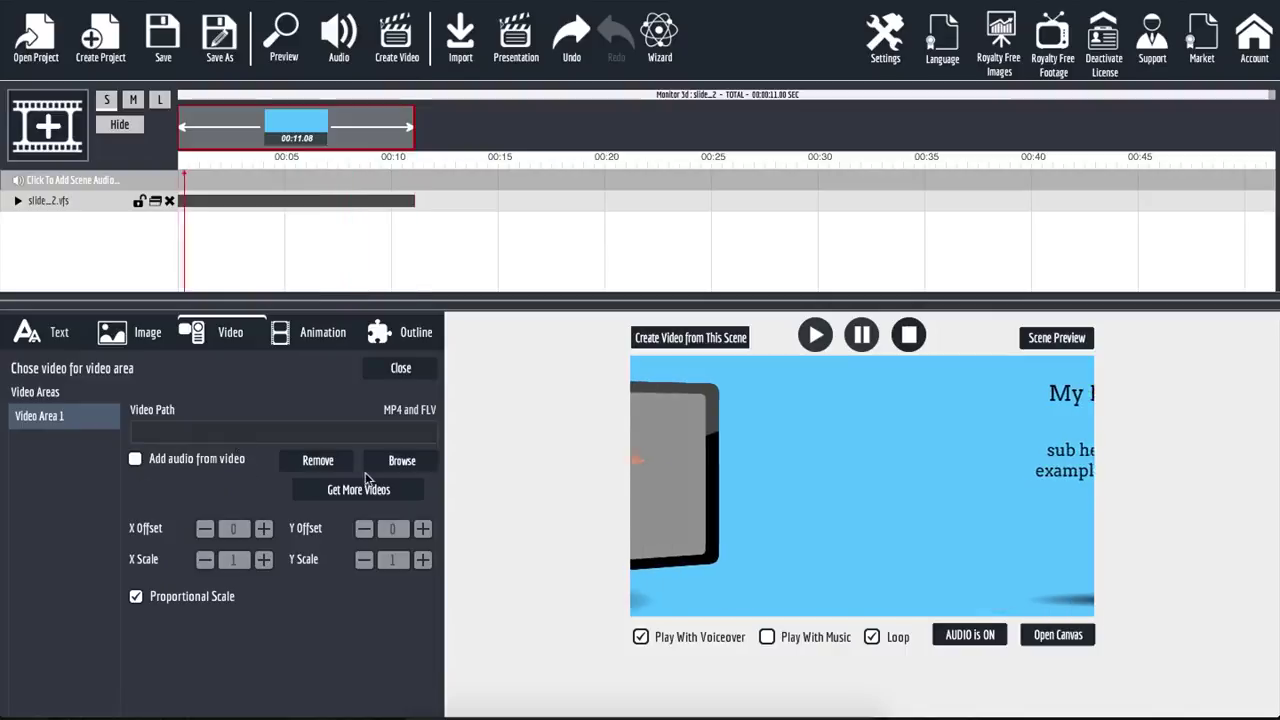
{"action": "left_click", "coordinate": [395, 461]}
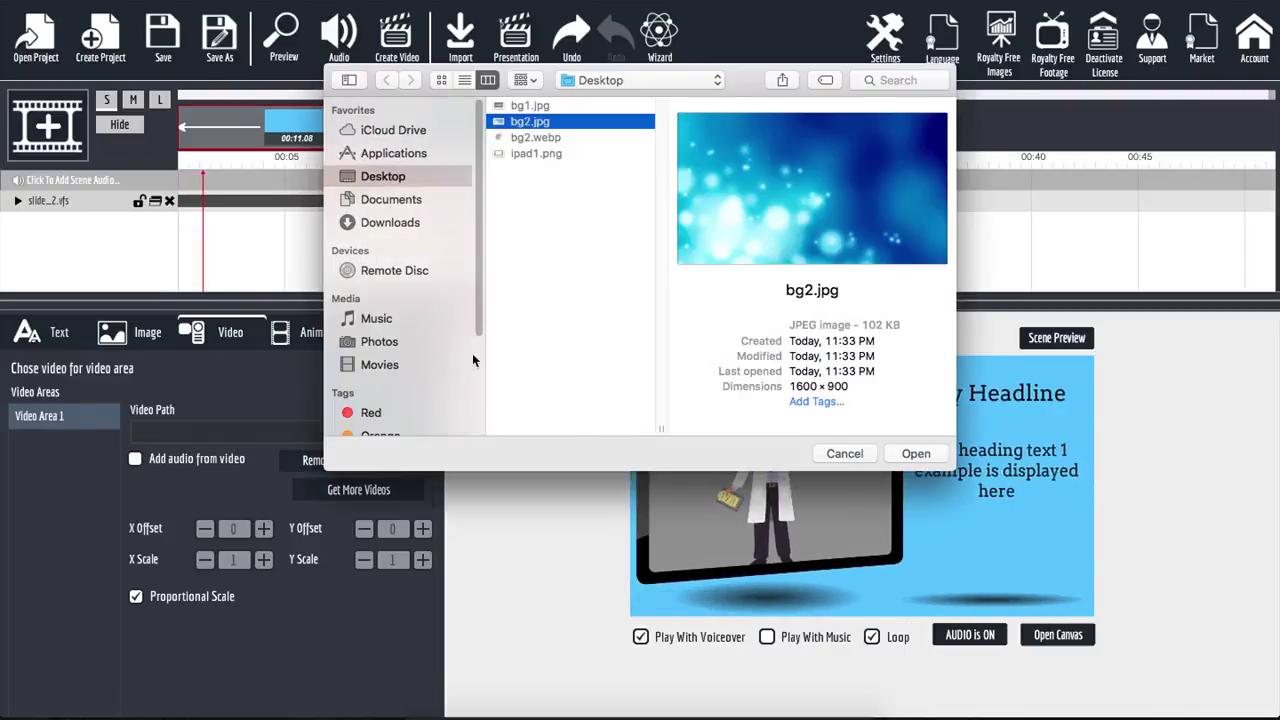
{"action": "key", "text": "Return"}
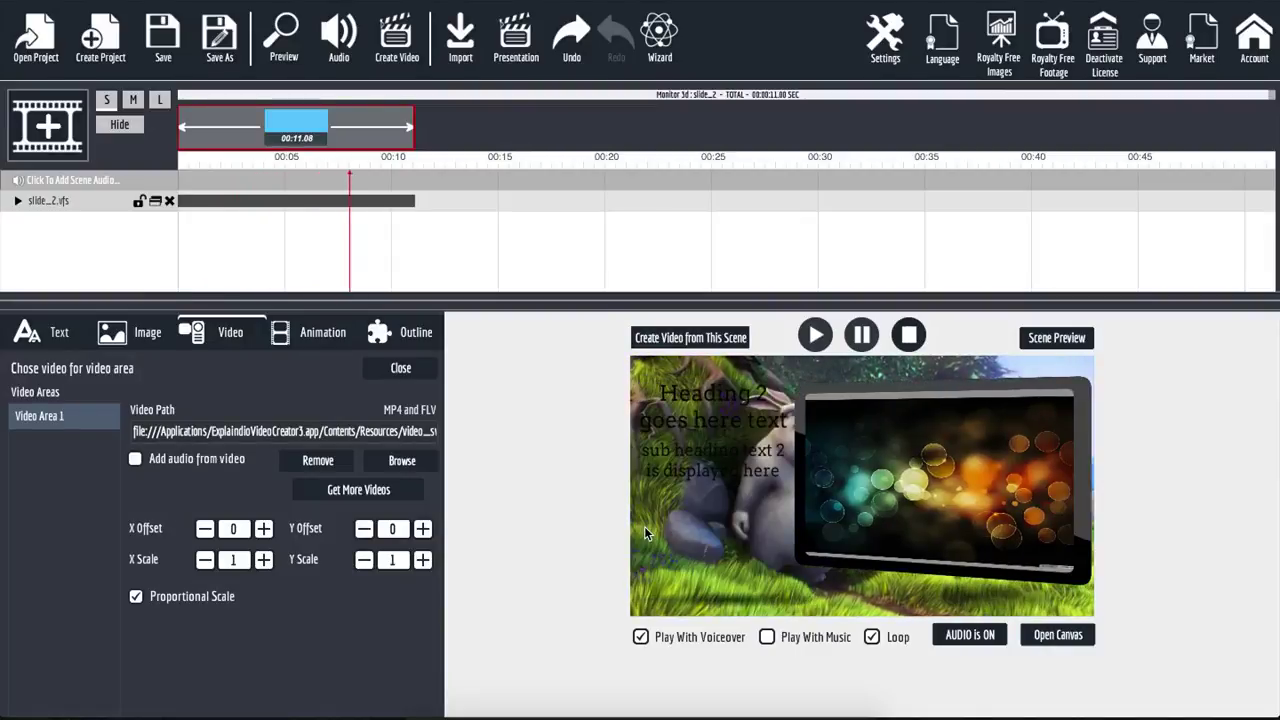
{"action": "left_click", "coordinate": [135, 460]}
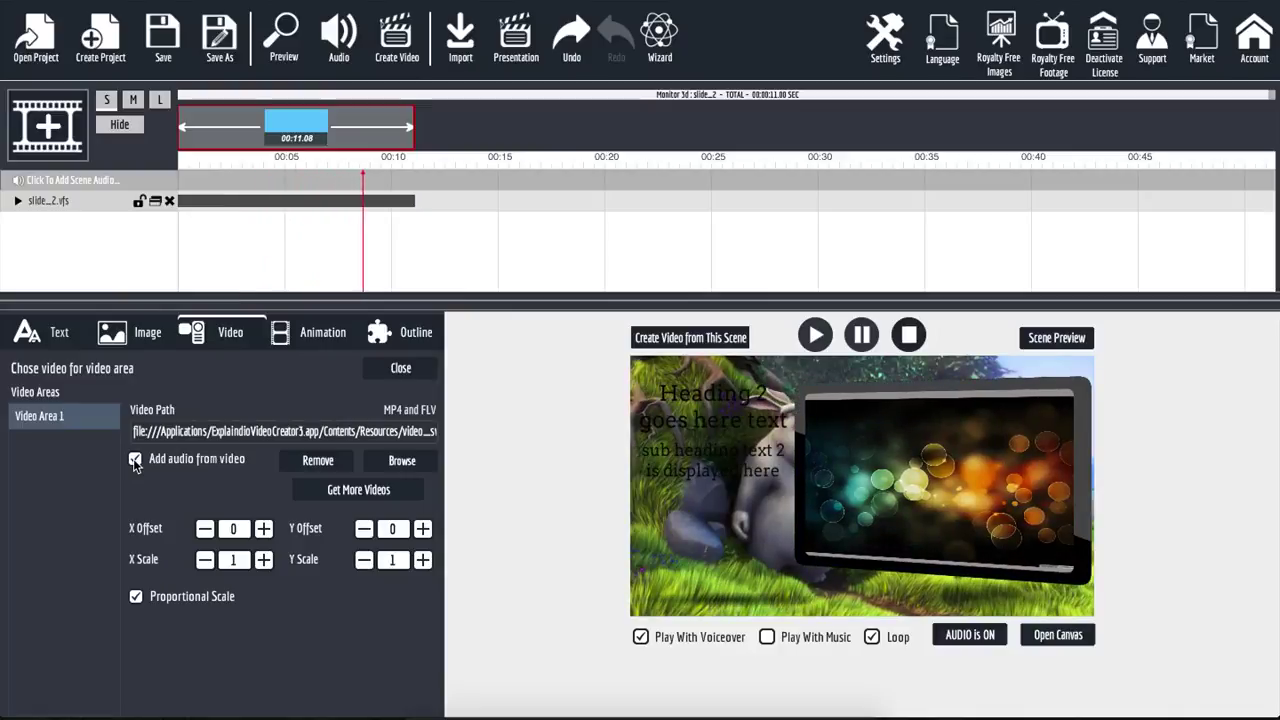
{"action": "left_click", "coordinate": [135, 460]}
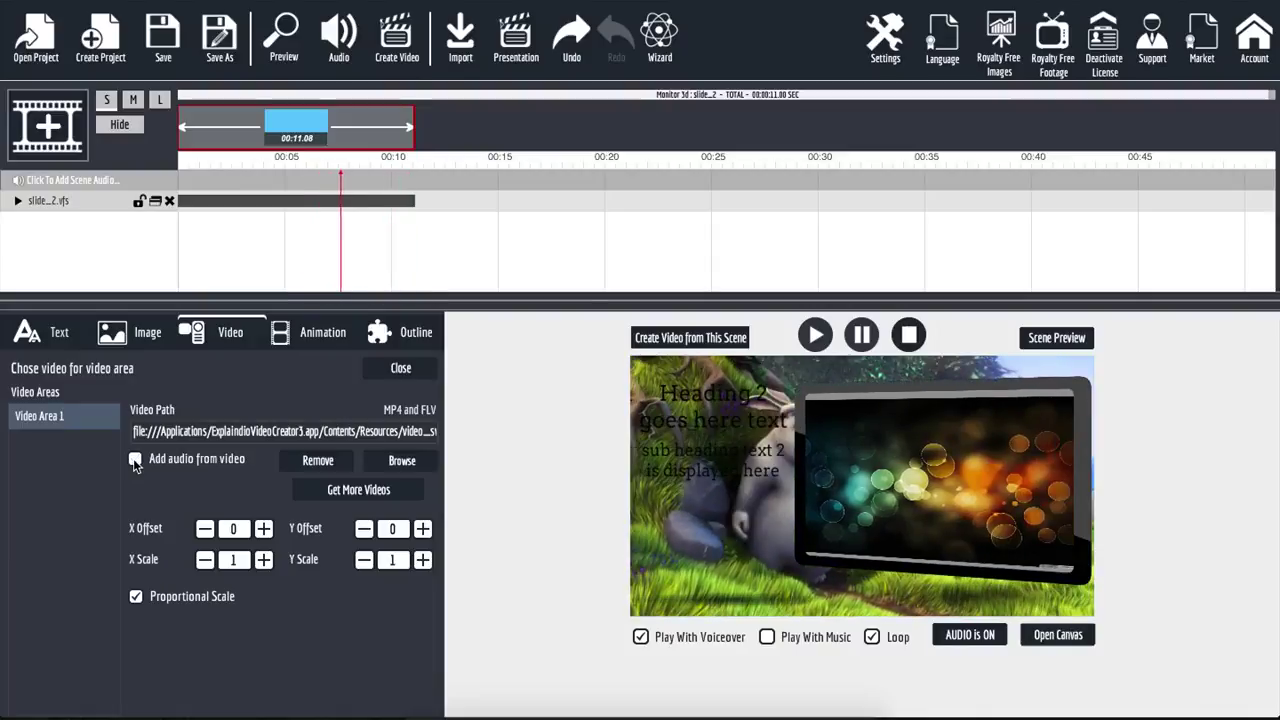
{"action": "left_click", "coordinate": [308, 460]}
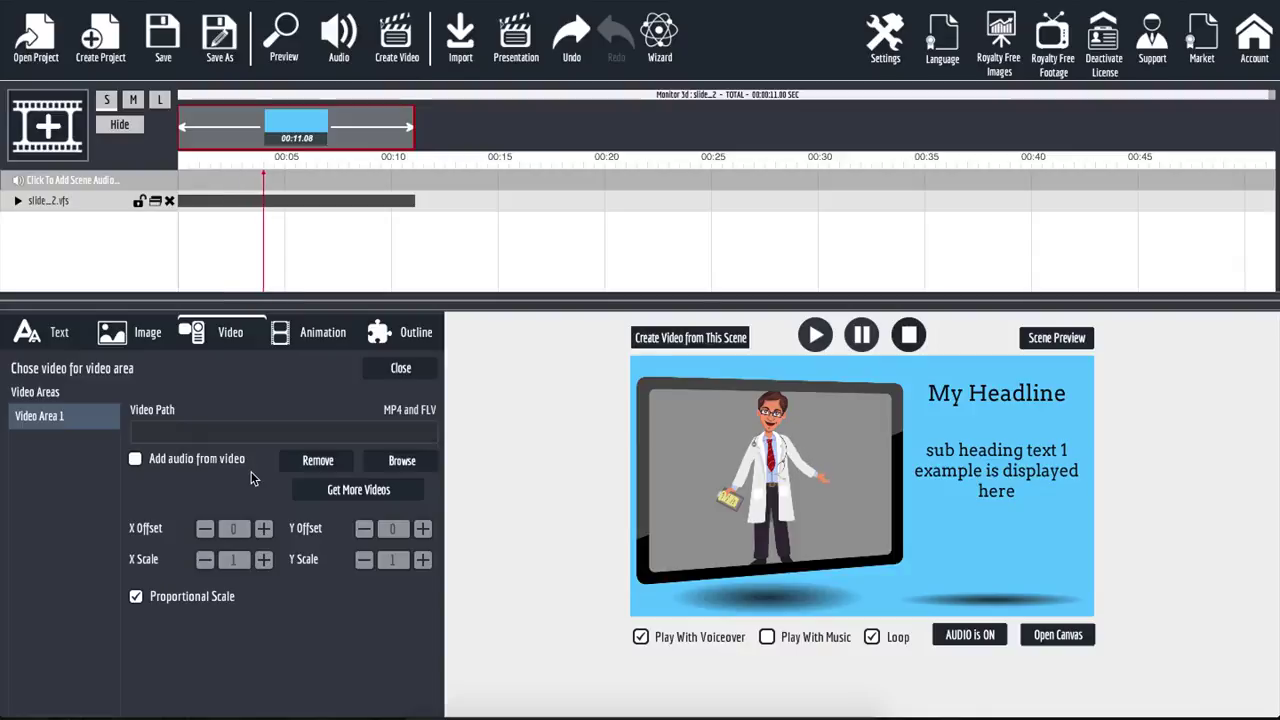
Step: Preview Animation 1's effects, including snow, then turn Animation 1 back off
{"action": "left_click", "coordinate": [318, 336]}
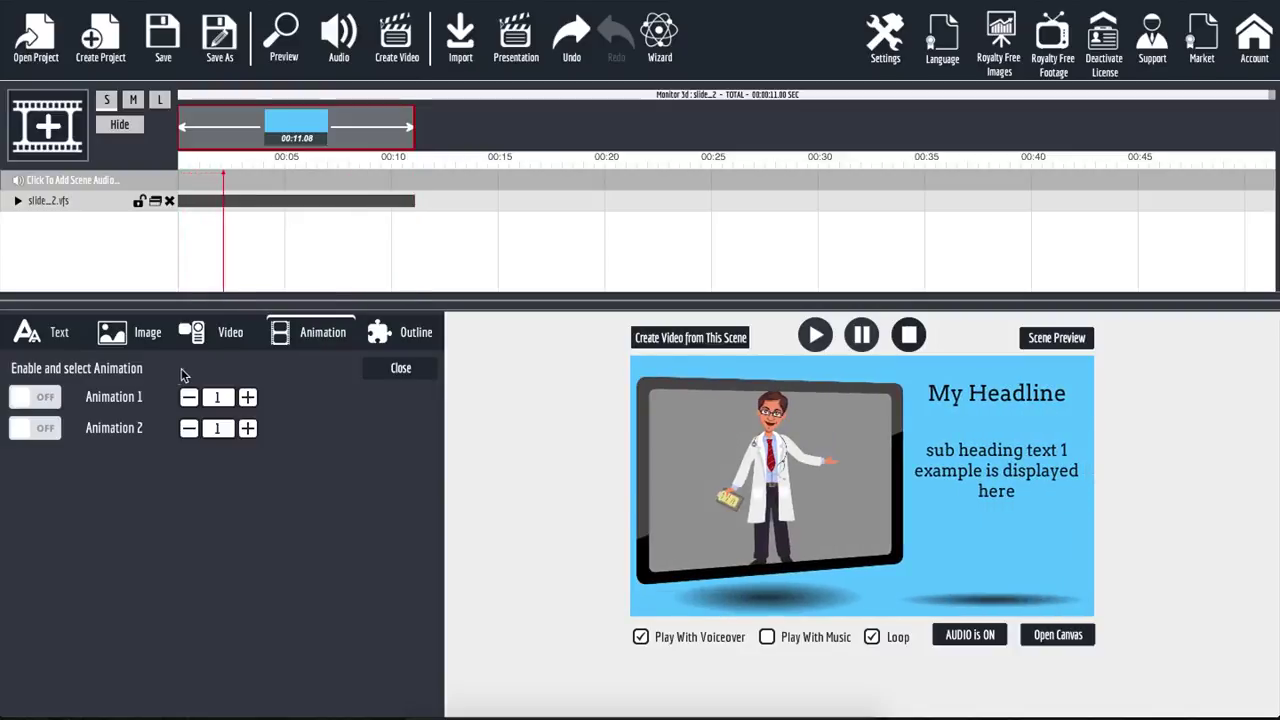
{"action": "left_click", "coordinate": [40, 398]}
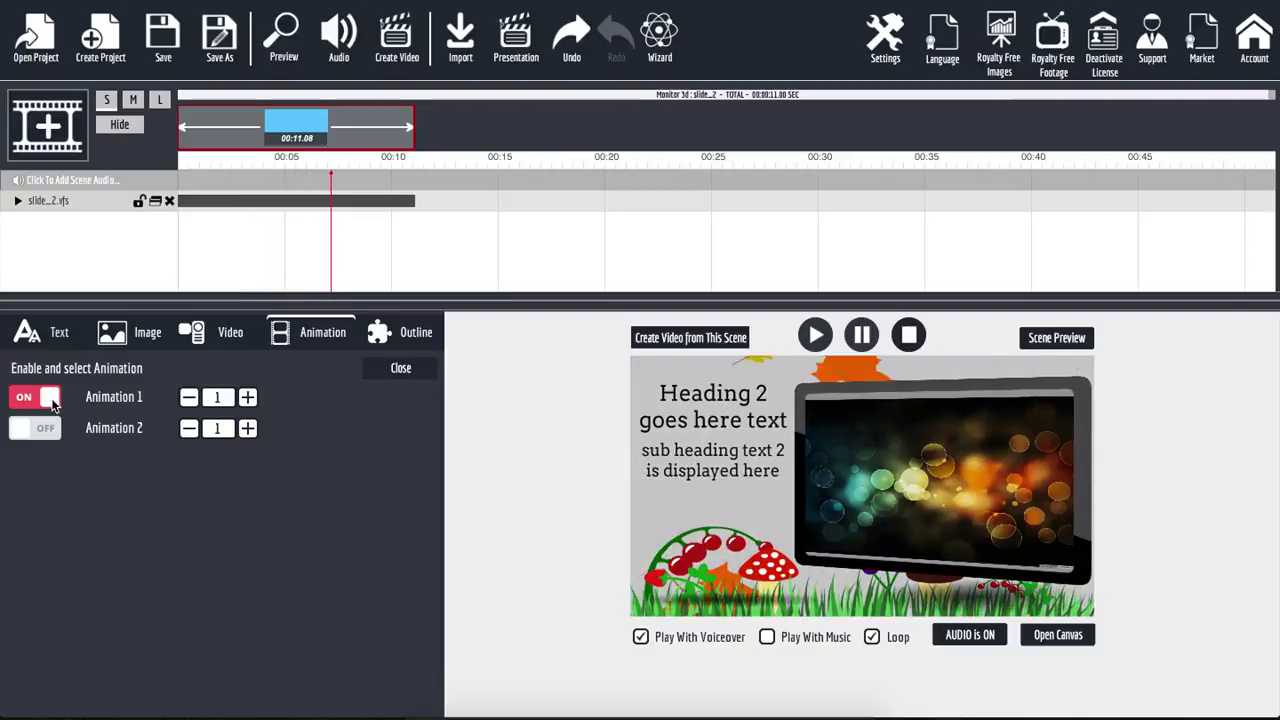
{"action": "left_click", "coordinate": [248, 398]}
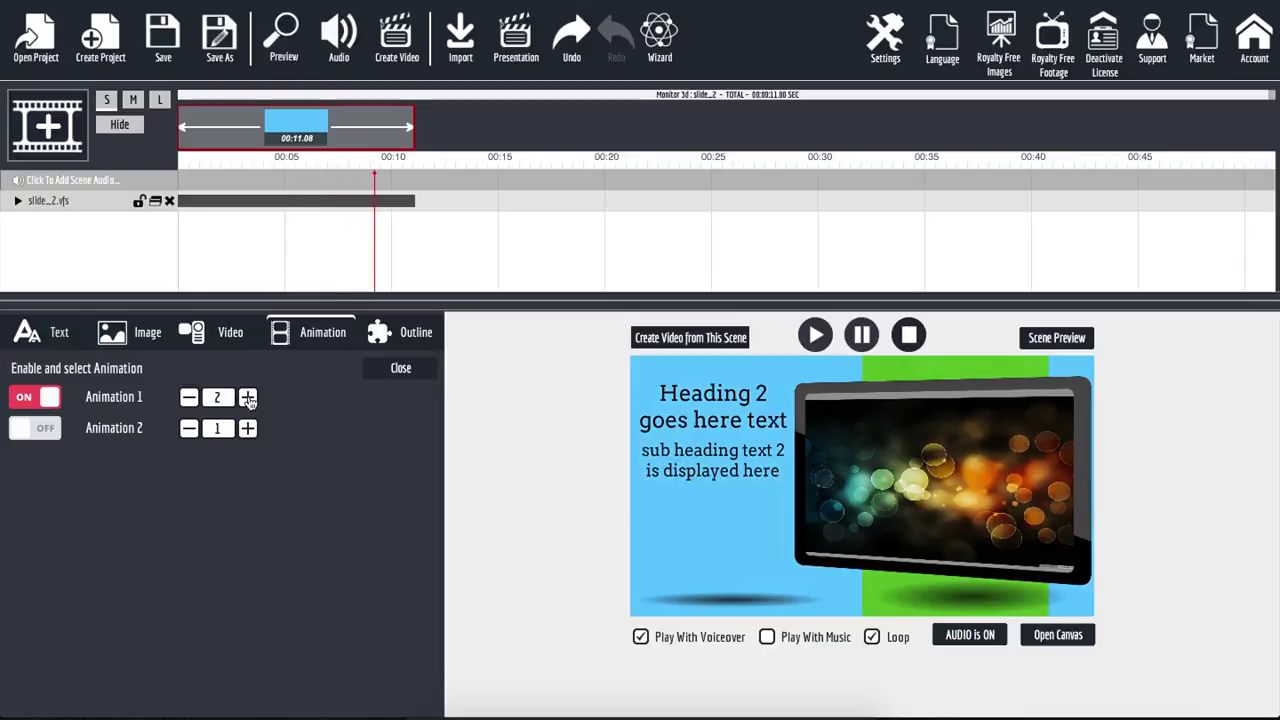
{"action": "left_click", "coordinate": [248, 398]}
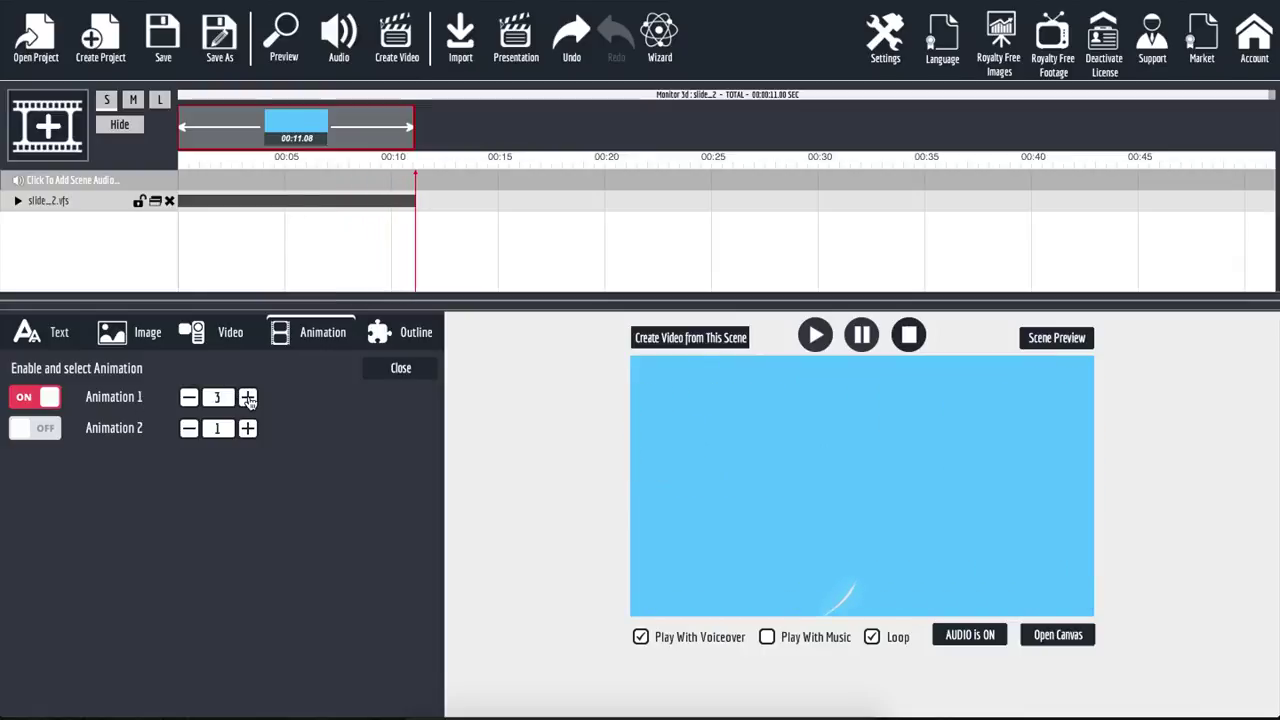
{"action": "left_click", "coordinate": [248, 398]}
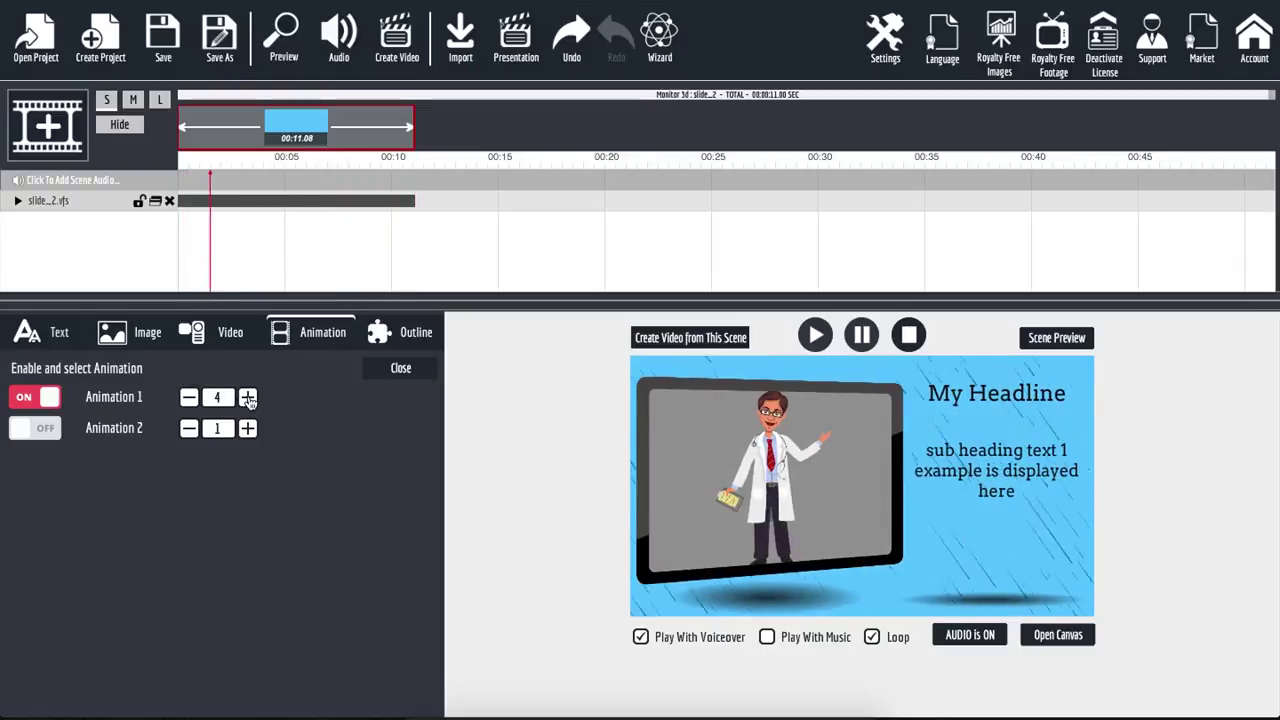
{"action": "left_click", "coordinate": [248, 398]}
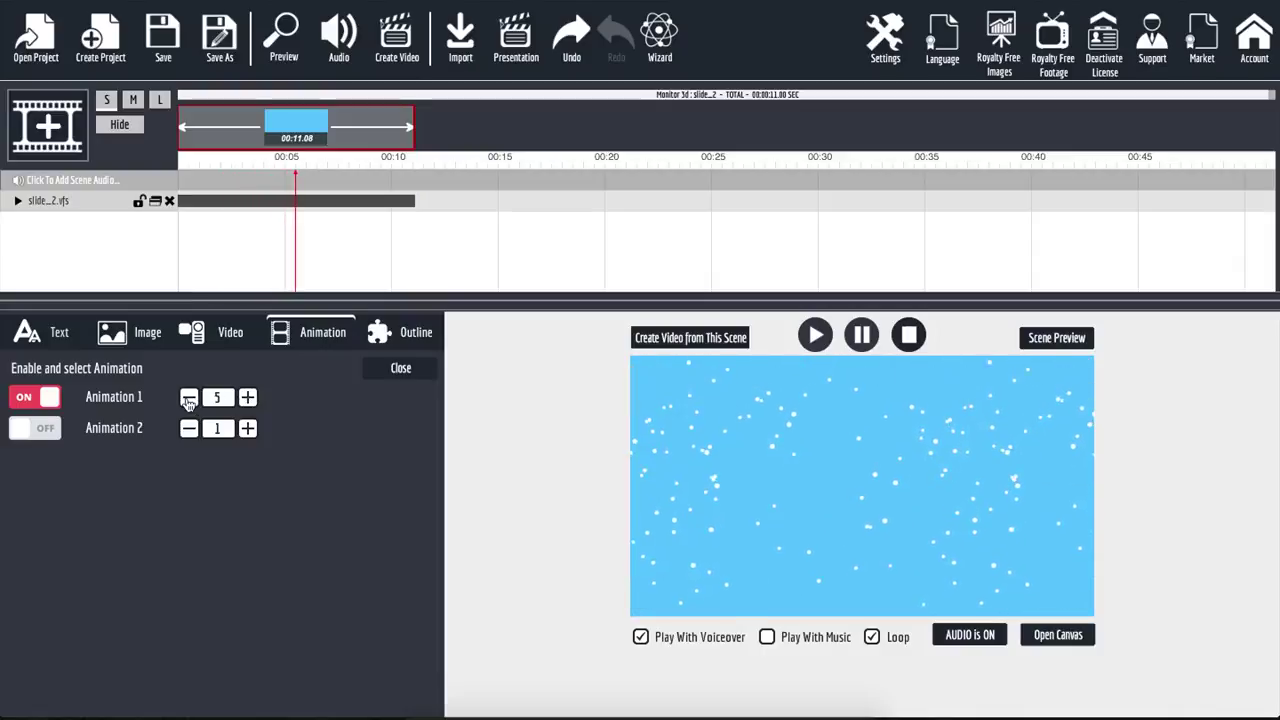
{"action": "left_click", "coordinate": [188, 398]}
{"action": "left_click", "coordinate": [188, 398]}
{"action": "left_click", "coordinate": [188, 398]}
{"action": "left_click", "coordinate": [188, 398]}
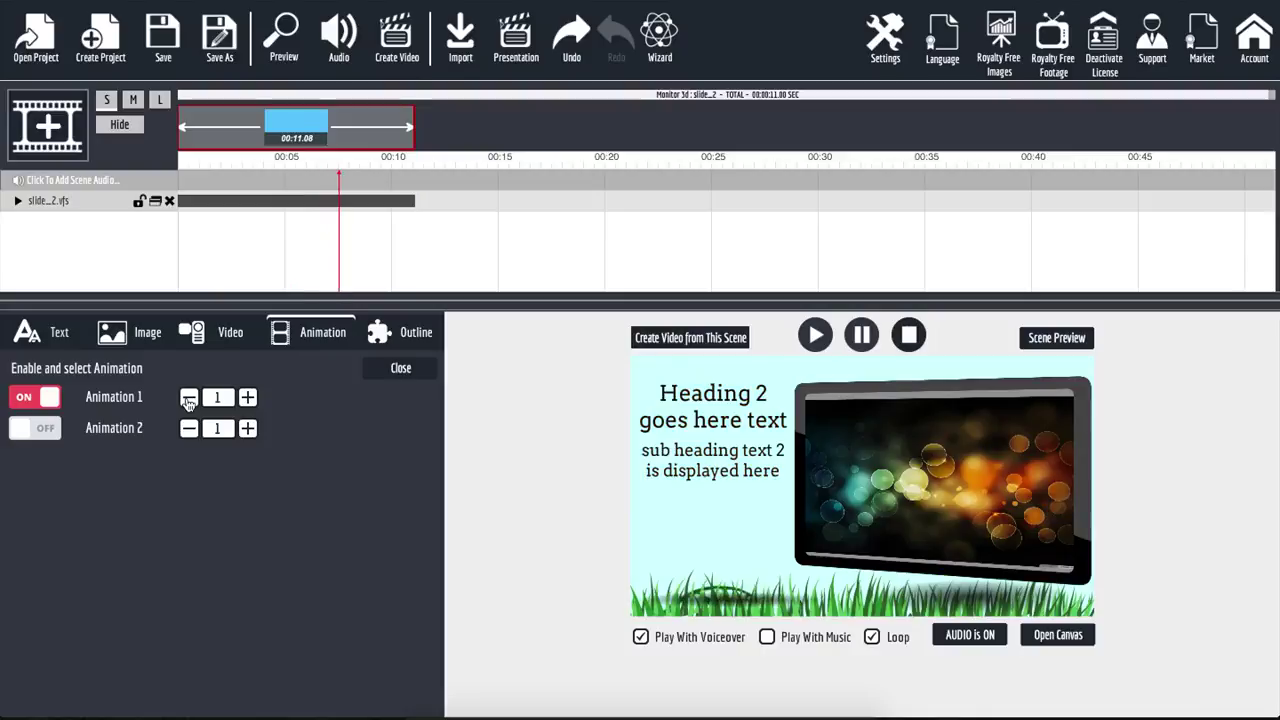
{"action": "left_click", "coordinate": [29, 398]}
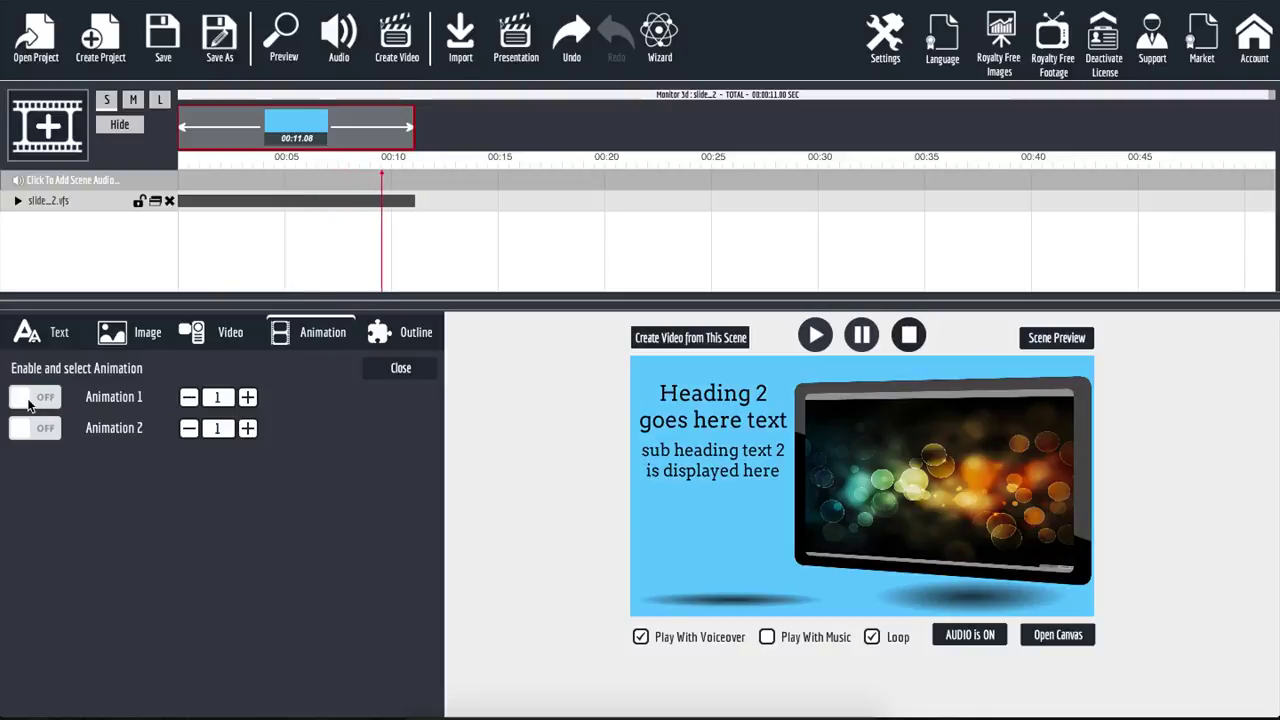
Step: Cycle through Animation 2's arrow effects, settle on style 6, and turn it off
{"action": "left_click", "coordinate": [49, 430]}
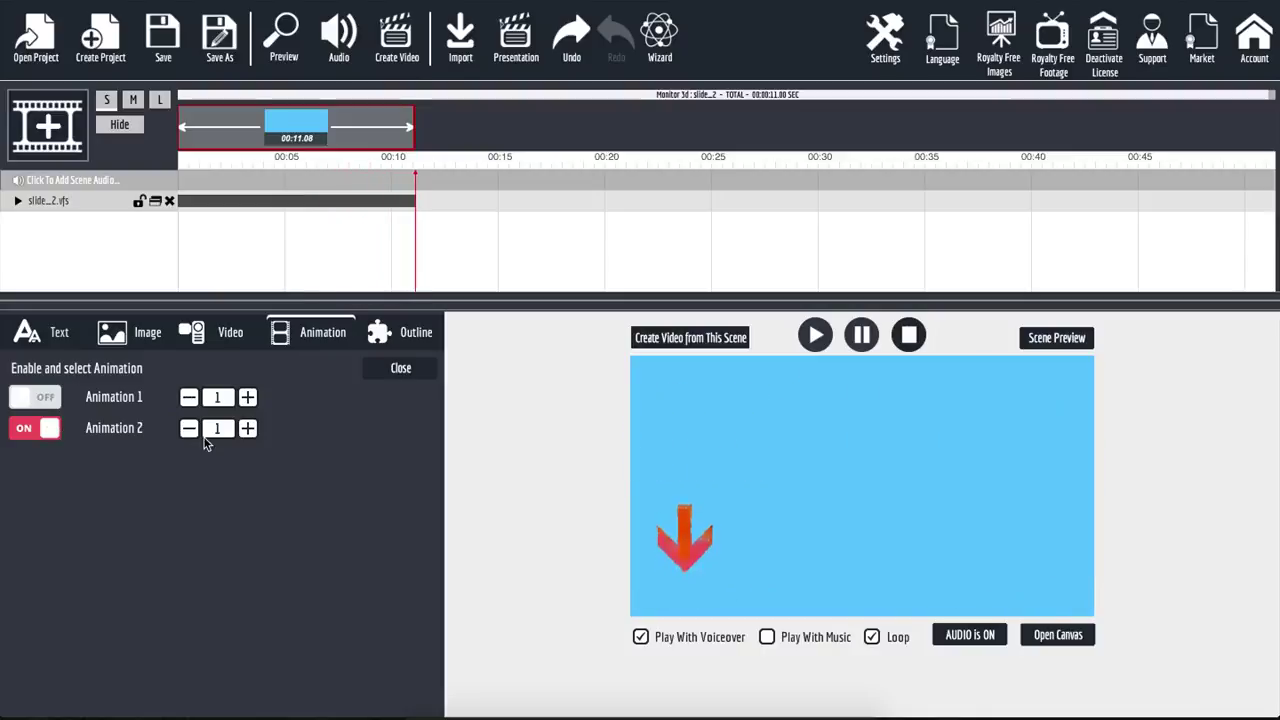
{"action": "left_click", "coordinate": [247, 428]}
{"action": "left_click", "coordinate": [247, 428]}
{"action": "left_click", "coordinate": [247, 428]}
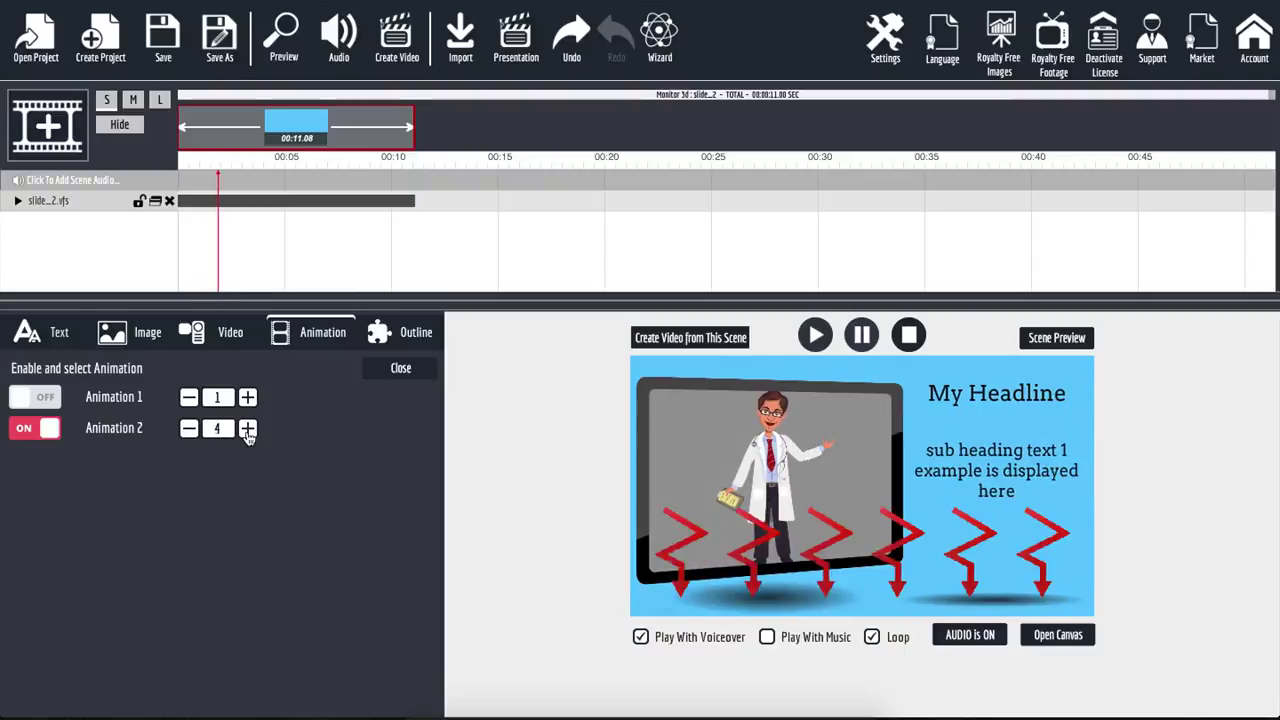
{"action": "left_click", "coordinate": [247, 428]}
{"action": "left_click", "coordinate": [247, 428]}
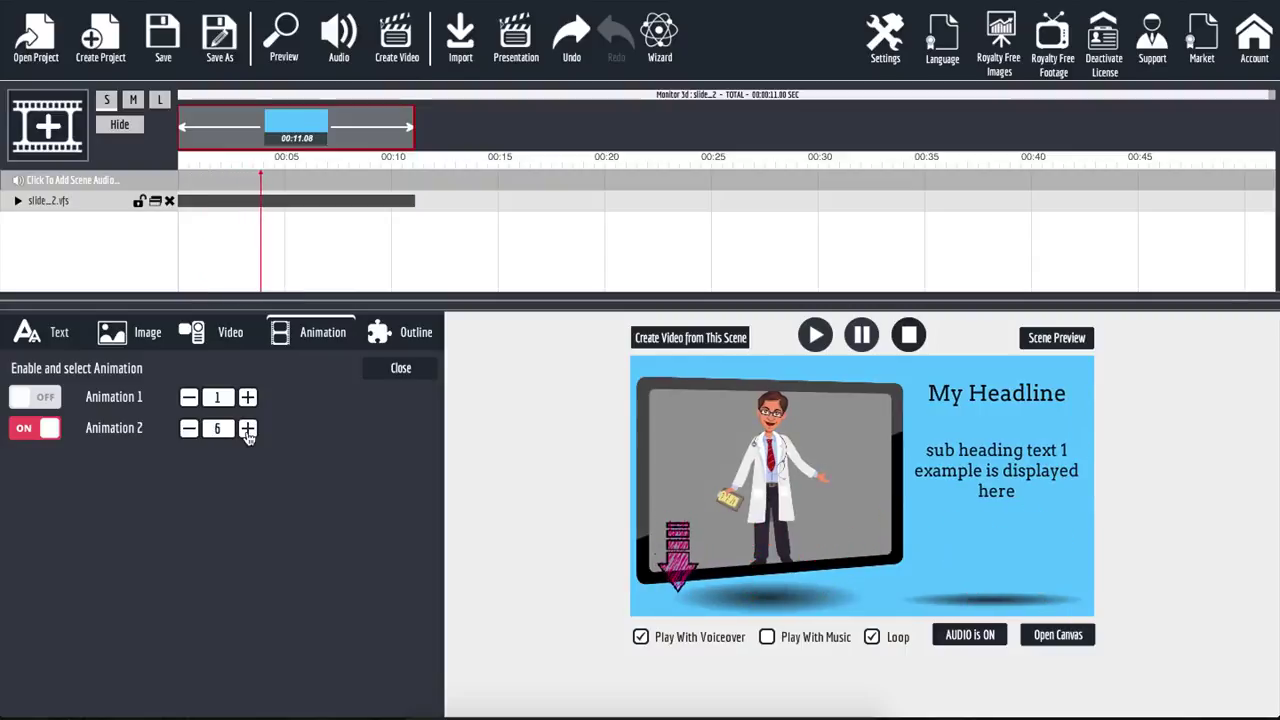
{"action": "left_click", "coordinate": [247, 428]}
{"action": "left_click", "coordinate": [247, 428]}
{"action": "left_click", "coordinate": [247, 428]}
{"action": "left_click", "coordinate": [247, 428]}
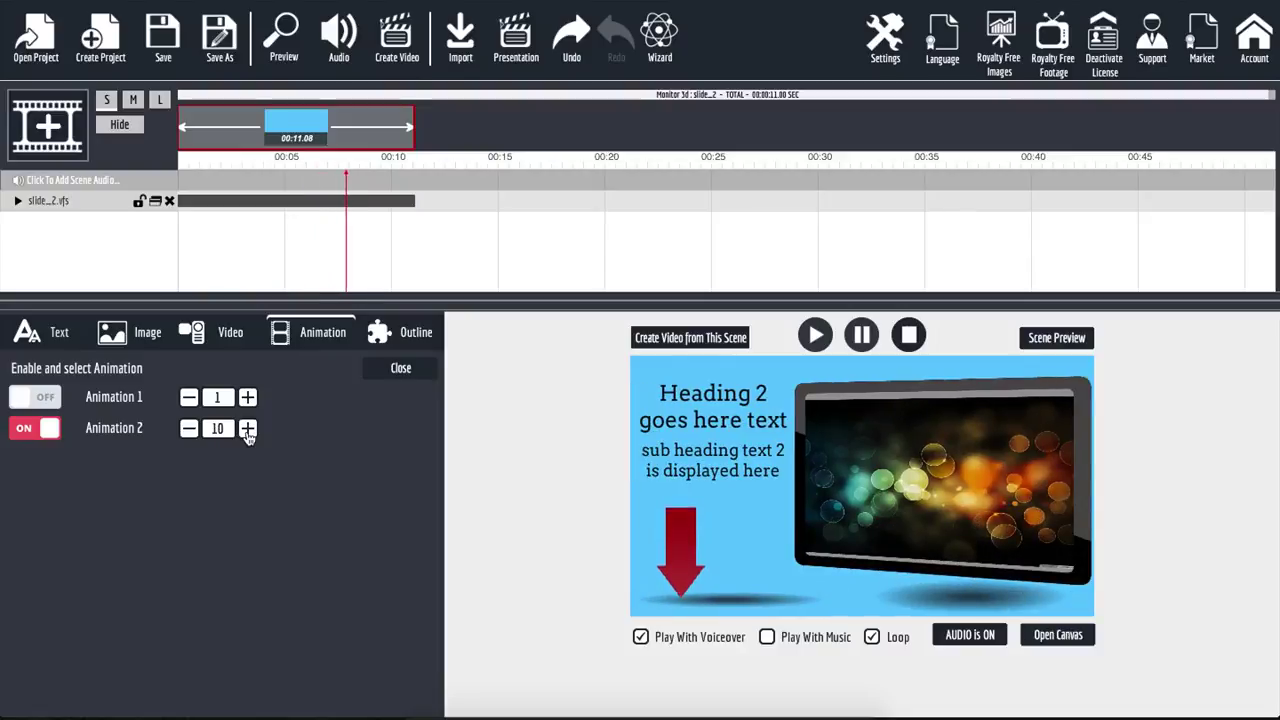
{"action": "left_click", "coordinate": [189, 428]}
{"action": "left_click", "coordinate": [189, 428]}
{"action": "left_click", "coordinate": [189, 428]}
{"action": "left_click", "coordinate": [189, 428]}
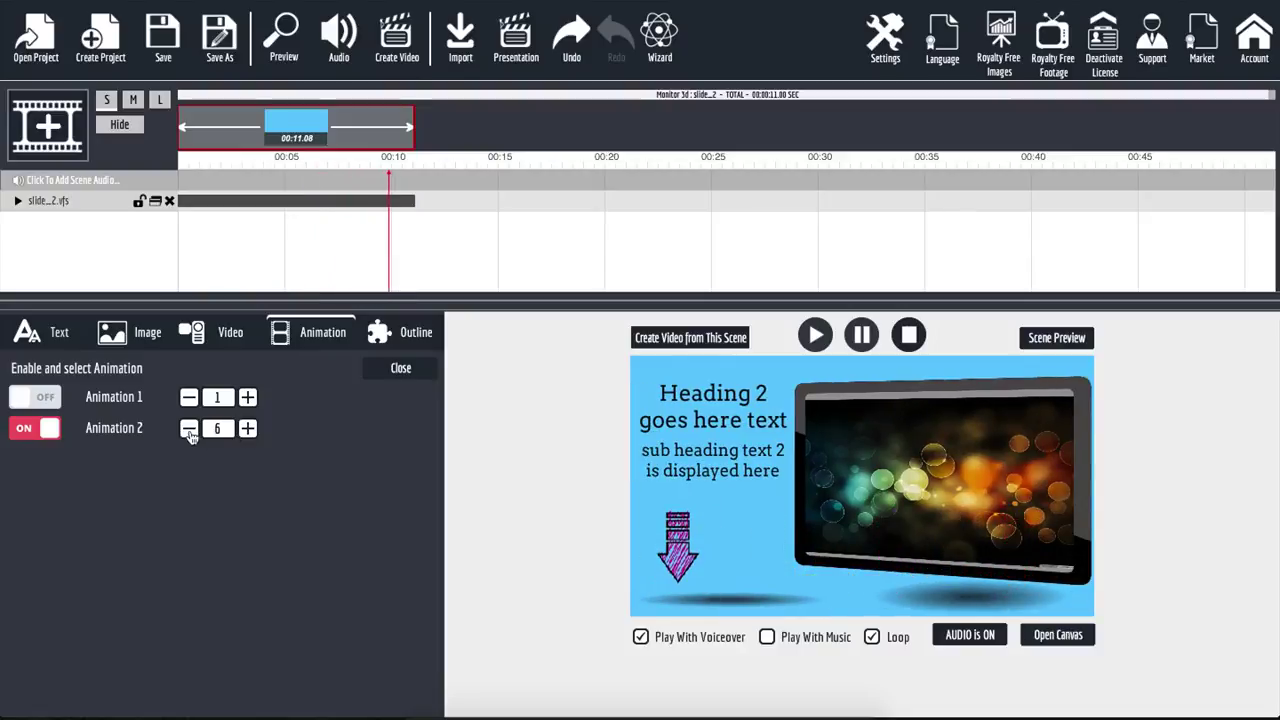
{"action": "left_click", "coordinate": [27, 438]}
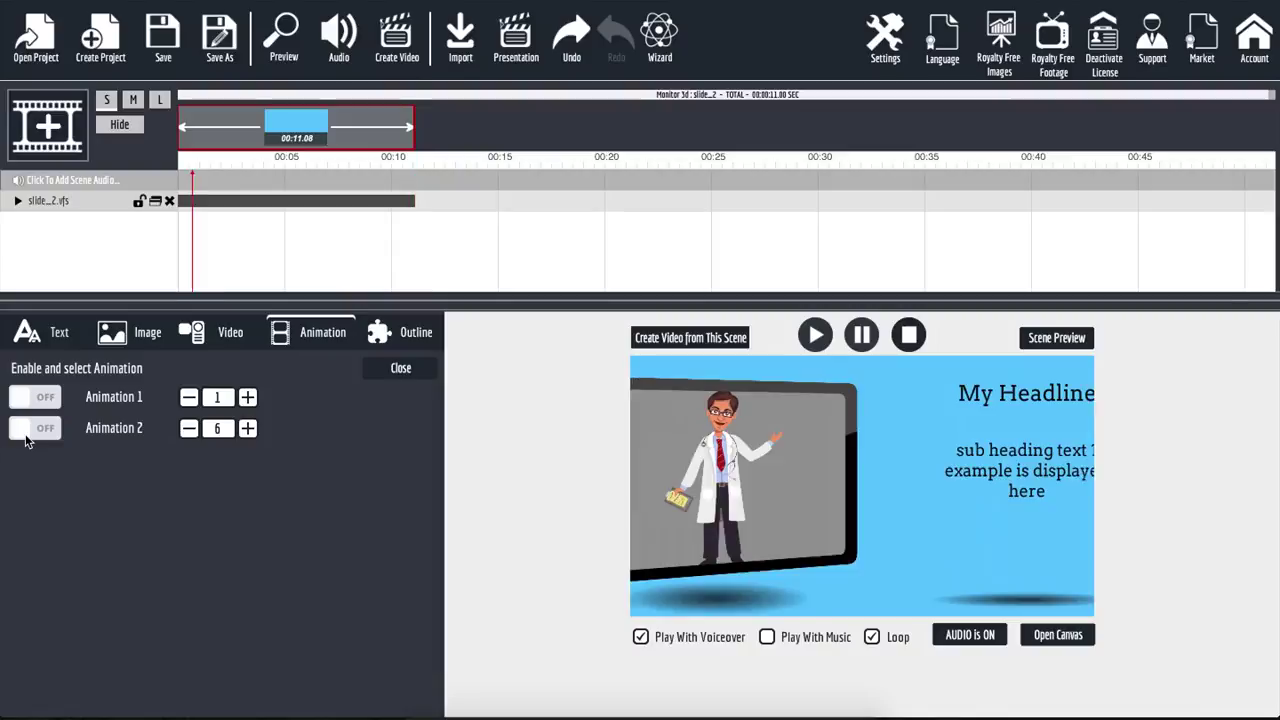
Step: Check the Outline colour settings, then return to Text Area 1's 'My Headline' text settings
{"action": "left_click", "coordinate": [401, 338]}
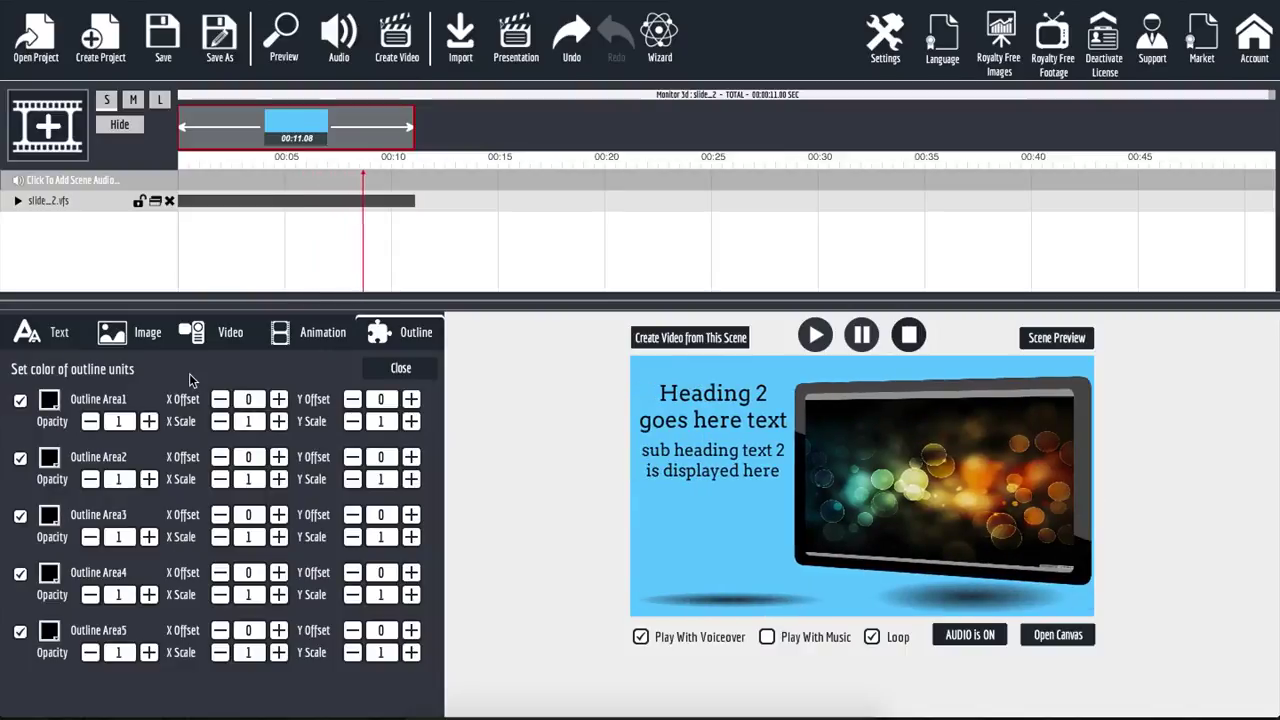
{"action": "left_click", "coordinate": [59, 334]}
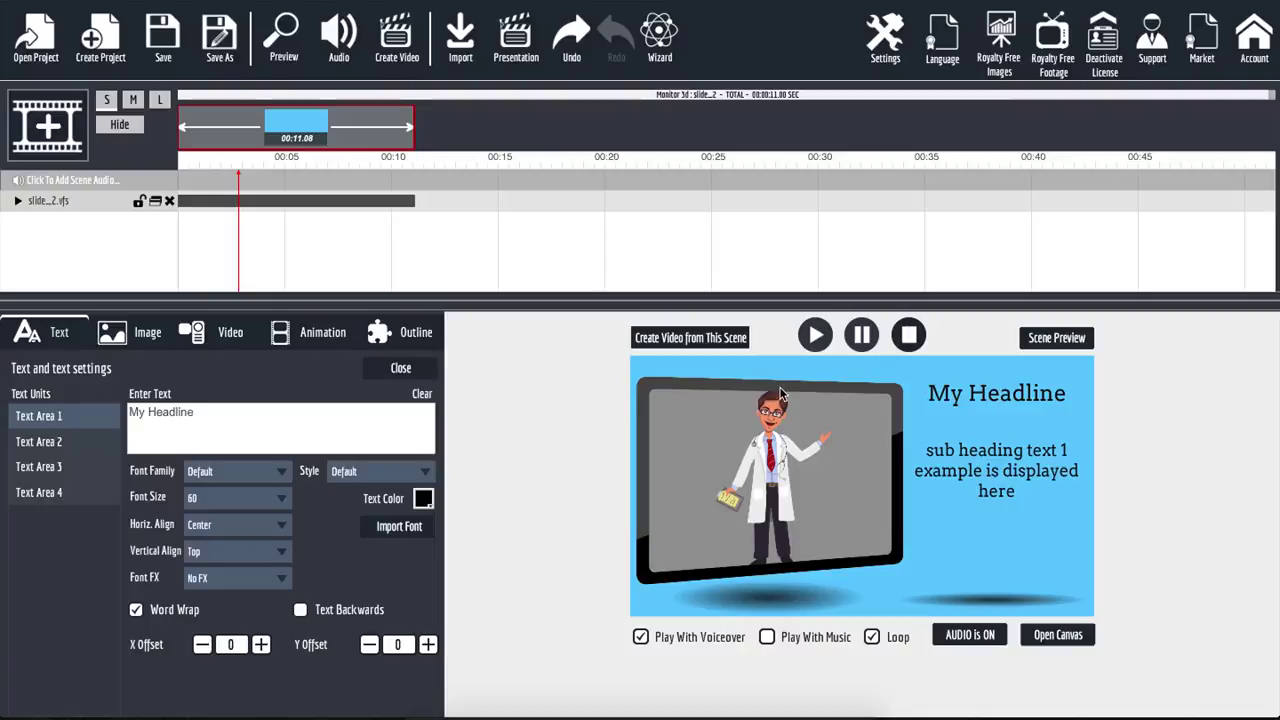
Step: Try My Headline in bright green with the Lemon font, sized 75, then reduce it to 65
{"action": "left_click", "coordinate": [424, 500]}
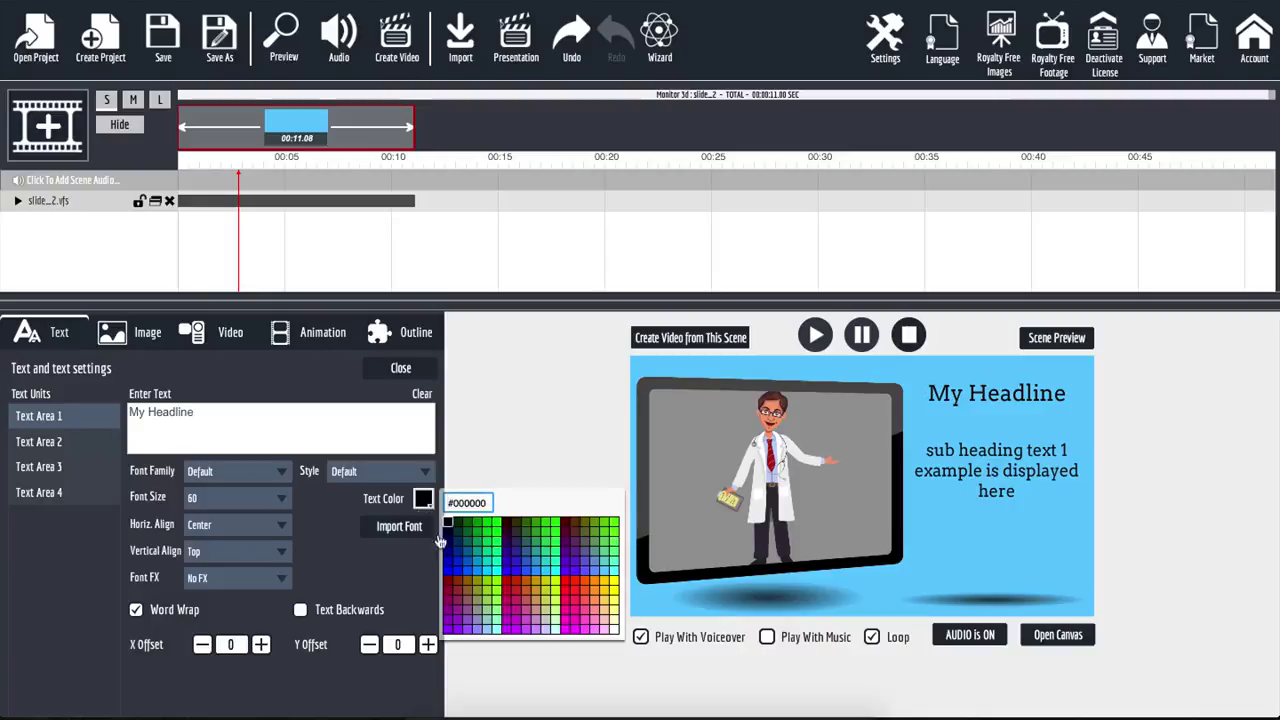
{"action": "left_click", "coordinate": [497, 530]}
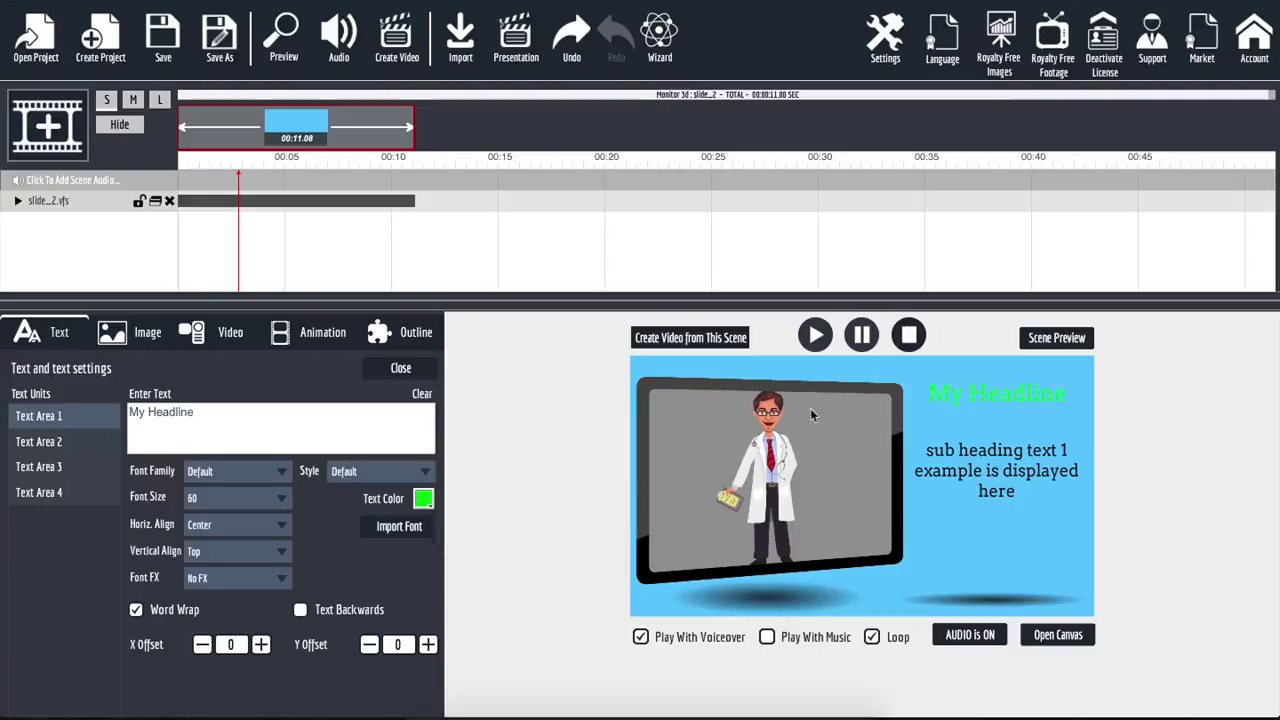
{"action": "left_click", "coordinate": [253, 476]}
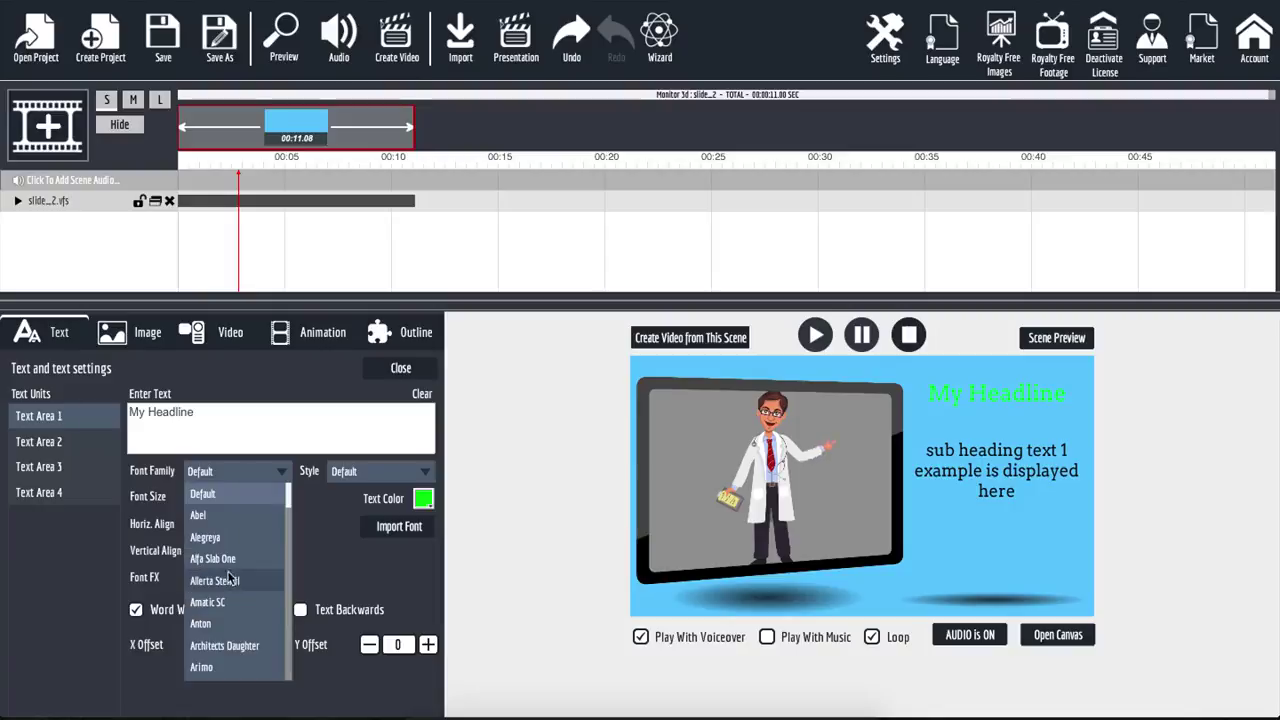
{"action": "scroll", "coordinate": [229, 561], "scroll_direction": "down", "scroll_amount": 5}
{"action": "scroll", "coordinate": [233, 582], "scroll_direction": "down", "scroll_amount": 3}
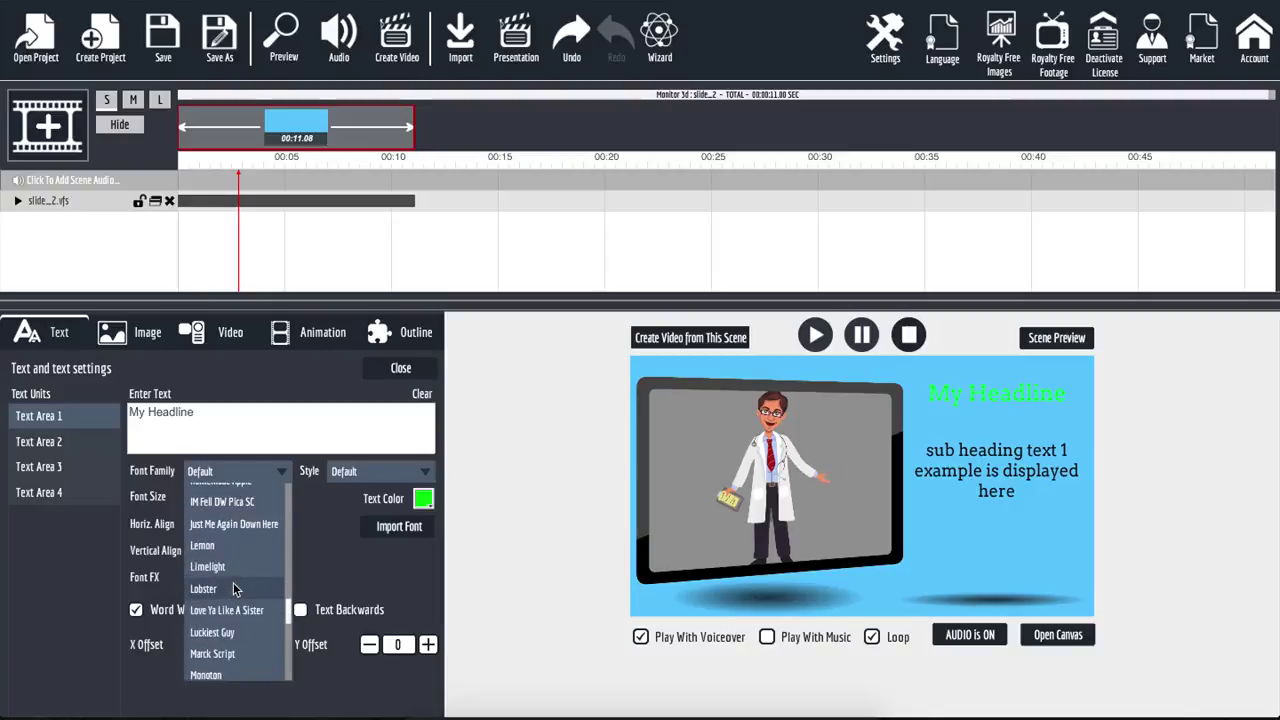
{"action": "left_click", "coordinate": [220, 540]}
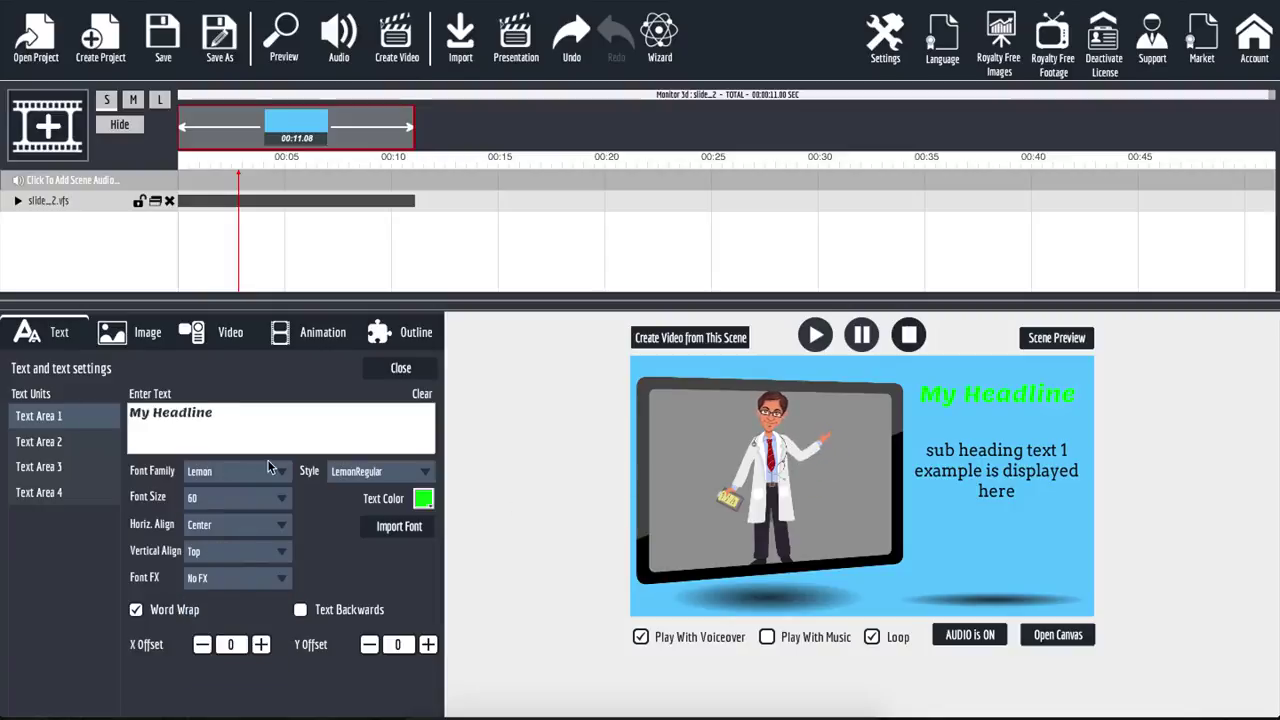
{"action": "left_click", "coordinate": [257, 494]}
{"action": "scroll", "coordinate": [246, 556], "scroll_direction": "down", "scroll_amount": 4}
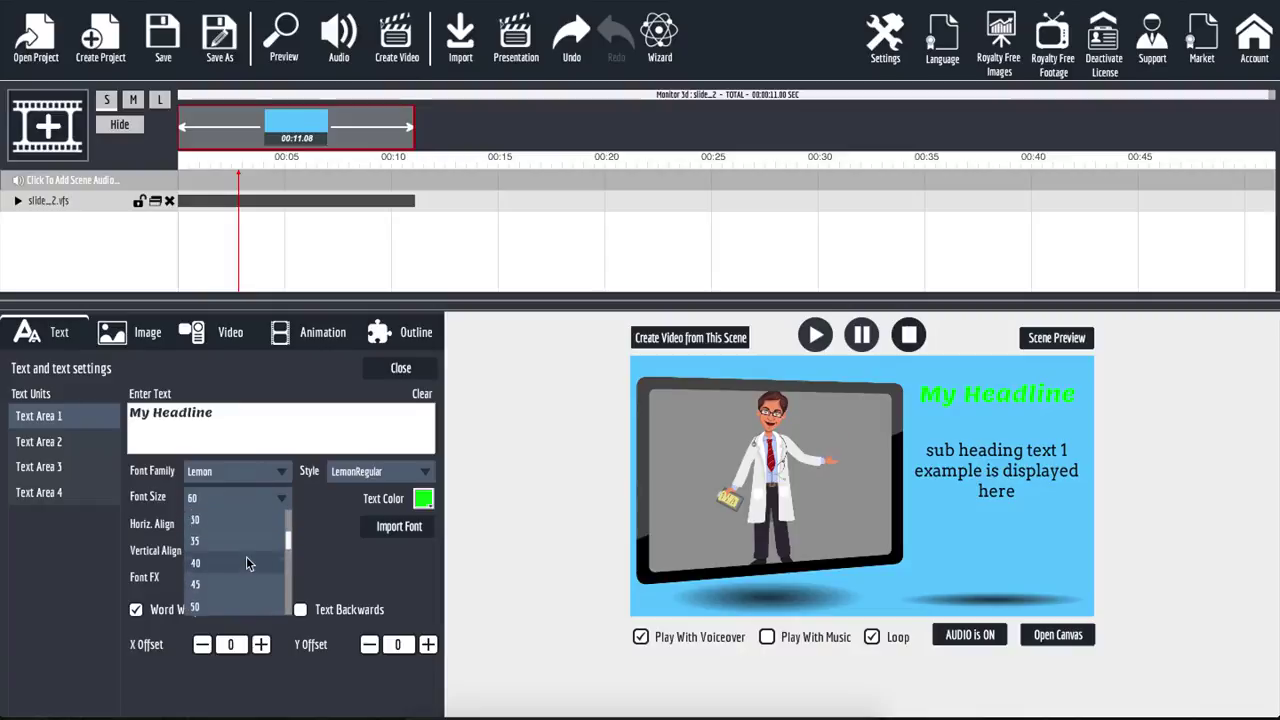
{"action": "scroll", "coordinate": [241, 568], "scroll_direction": "down", "scroll_amount": 2}
{"action": "left_click", "coordinate": [239, 577]}
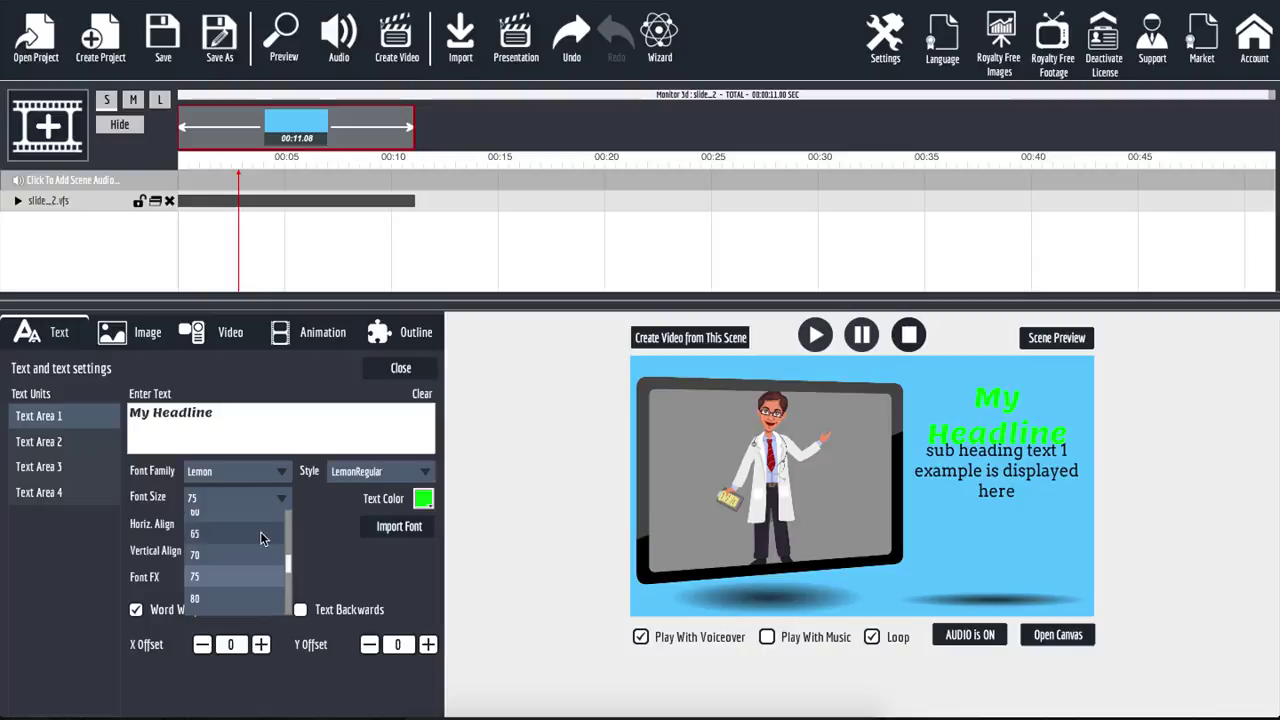
{"action": "left_click", "coordinate": [252, 530]}
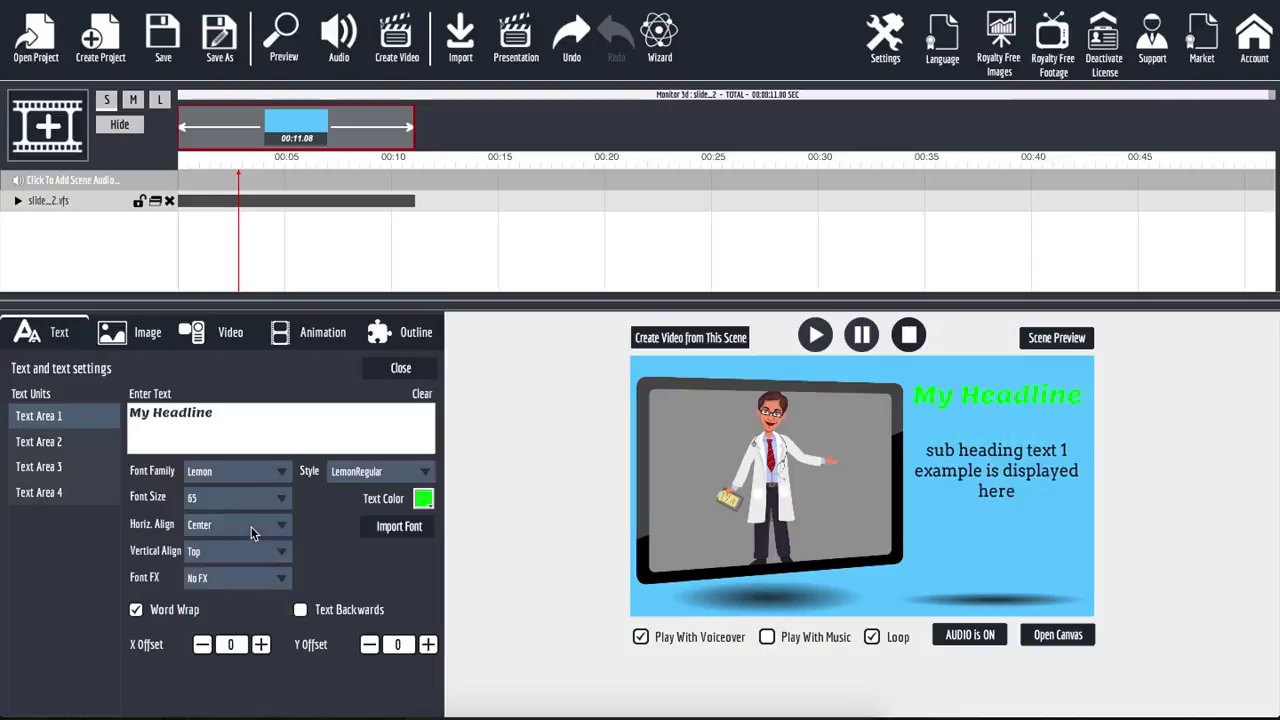
Step: Change My Headline to the Lobster font and make it white
{"action": "left_click", "coordinate": [252, 472]}
{"action": "left_click", "coordinate": [237, 588]}
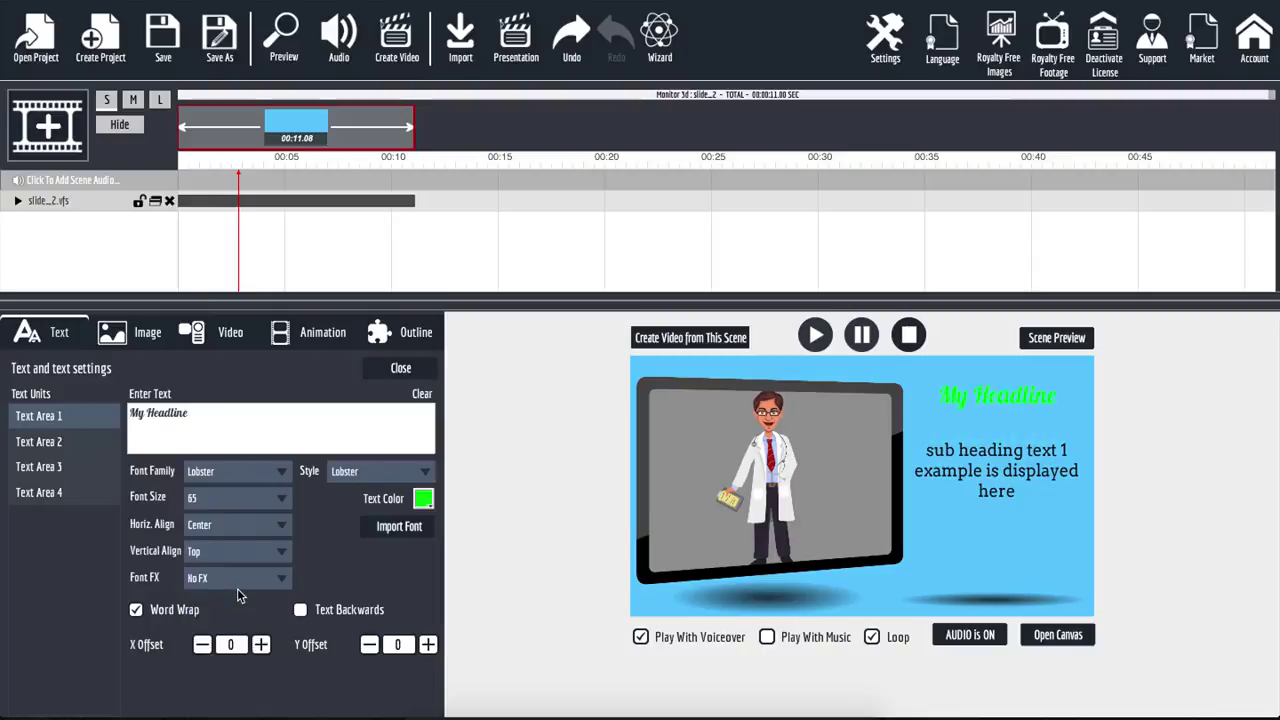
{"action": "left_click", "coordinate": [423, 498]}
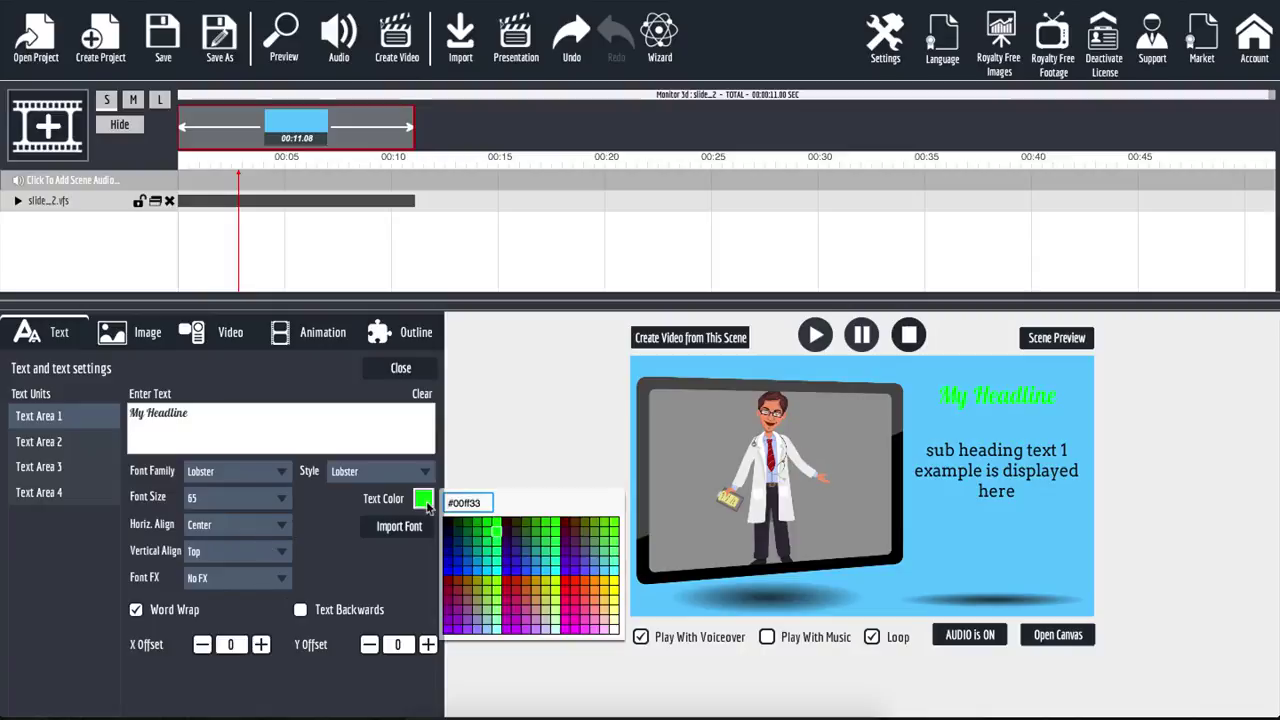
{"action": "left_click", "coordinate": [614, 629]}
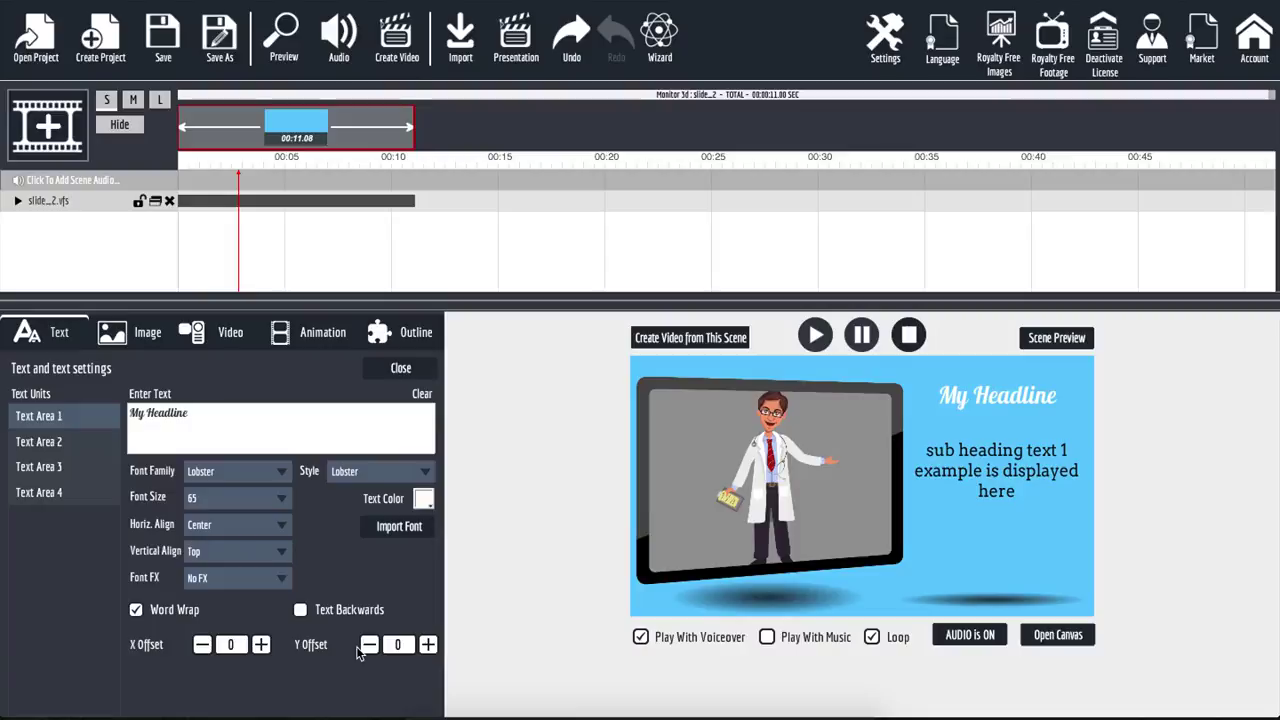
Step: Nudge My Headline's position to X offset -11 and Y offset 44
{"action": "left_click", "coordinate": [260, 645]}
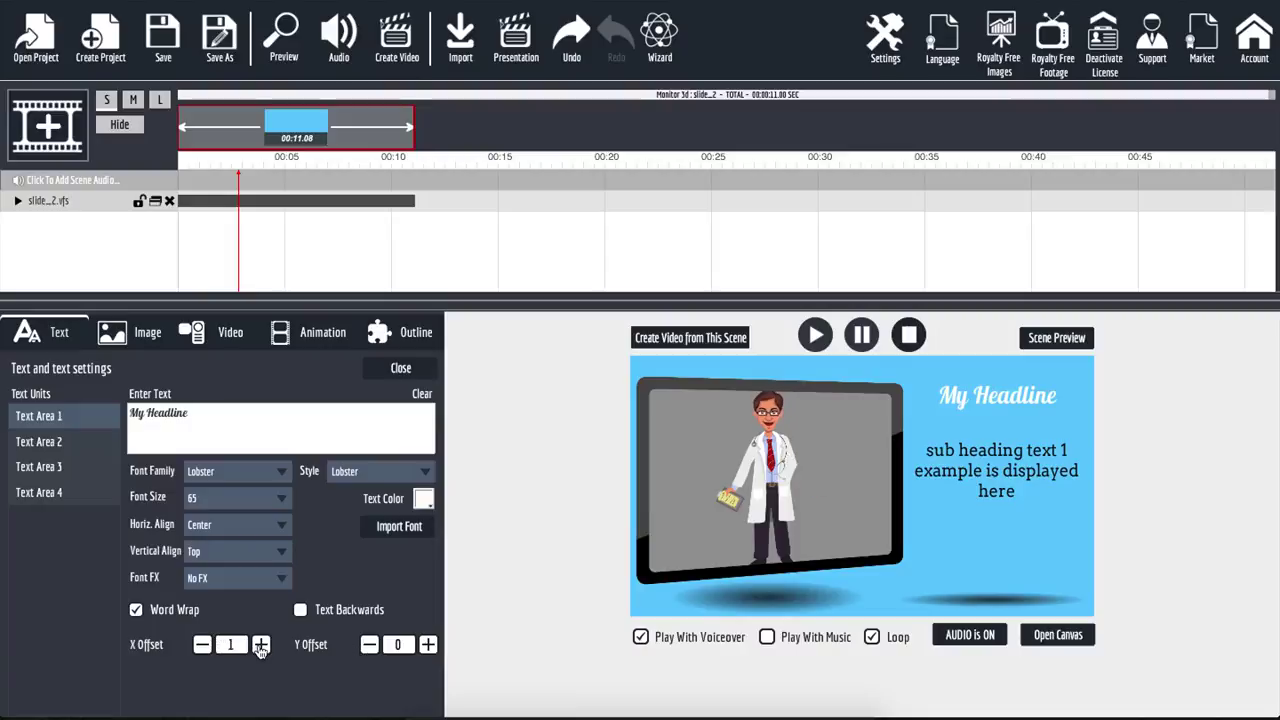
{"action": "left_click", "coordinate": [260, 645]}
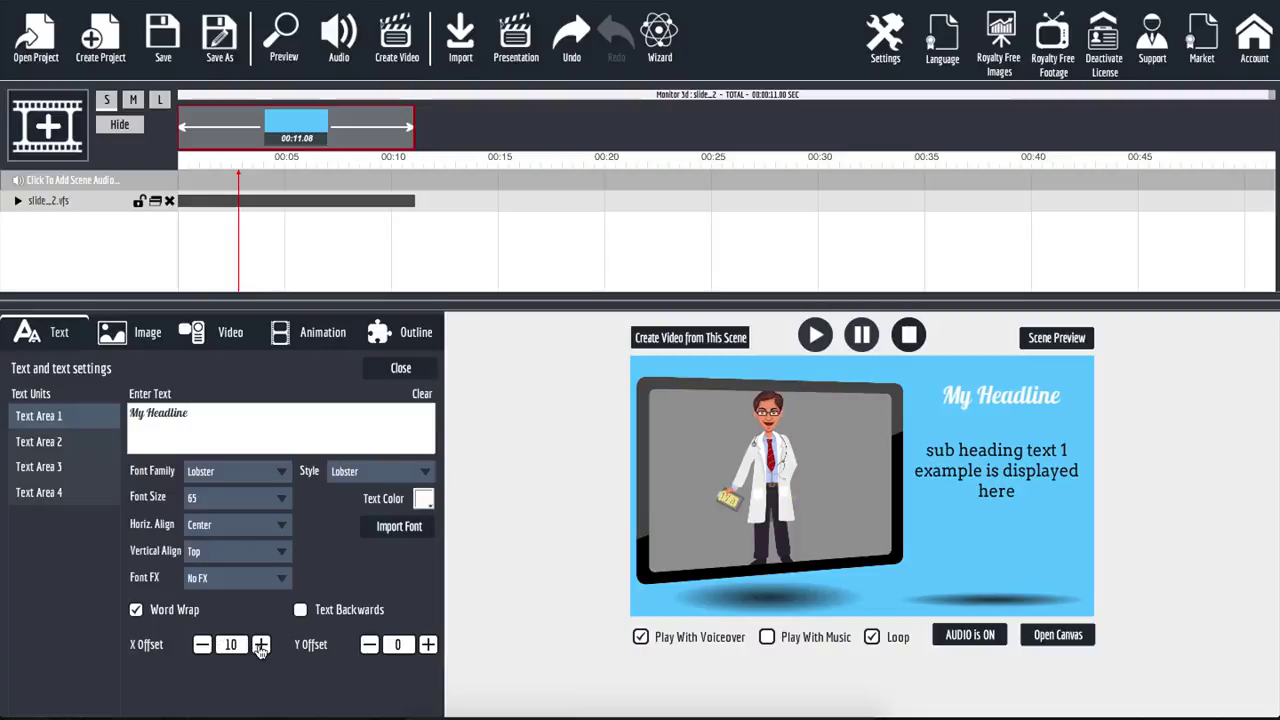
{"action": "left_click", "coordinate": [260, 645]}
{"action": "left_click", "coordinate": [260, 645]}
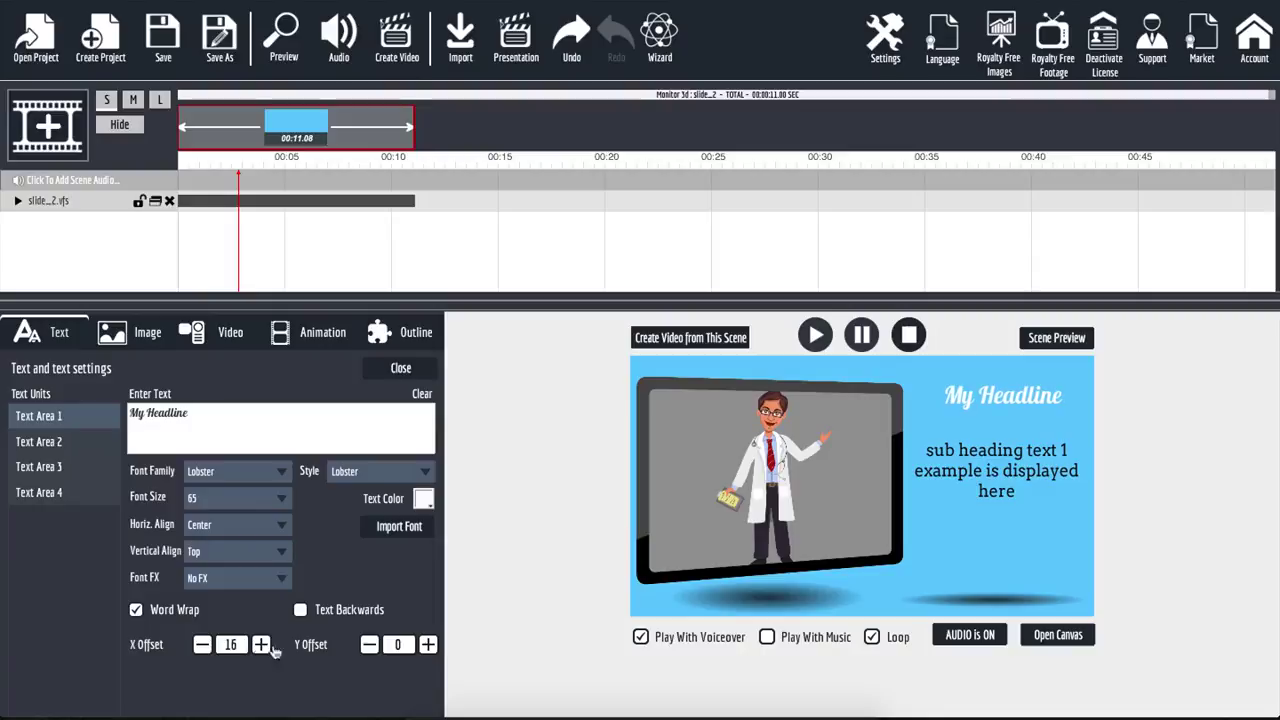
{"action": "left_click", "coordinate": [370, 645]}
{"action": "left_click", "coordinate": [370, 645]}
{"action": "left_click", "coordinate": [370, 645]}
{"action": "left_click", "coordinate": [370, 645]}
{"action": "left_click", "coordinate": [370, 645]}
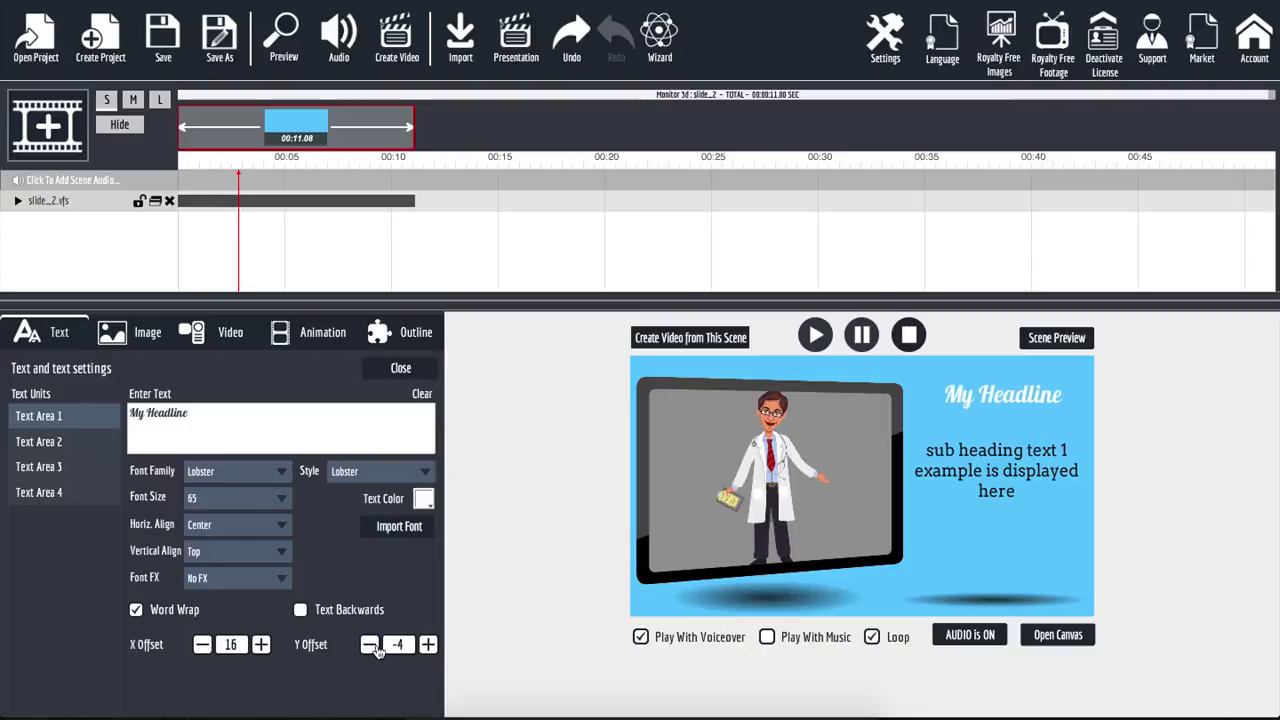
{"action": "left_click", "coordinate": [370, 645]}
{"action": "left_click", "coordinate": [370, 645]}
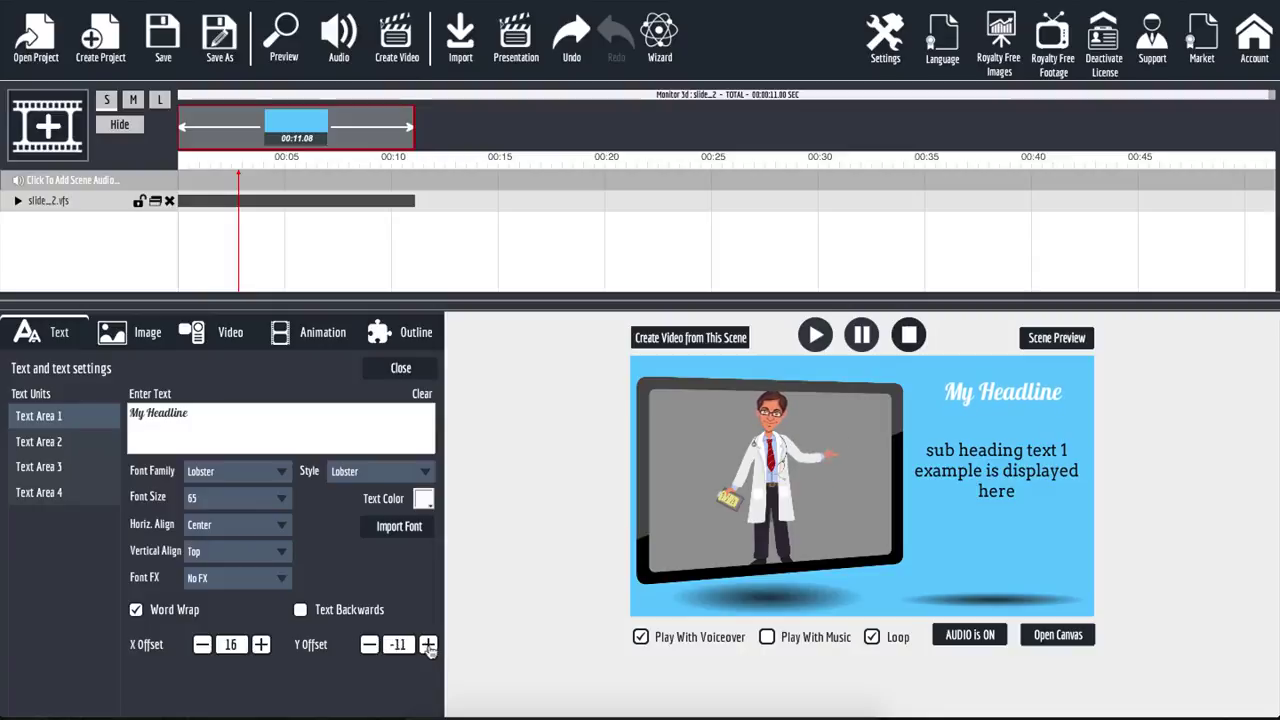
{"action": "left_click", "coordinate": [428, 645]}
{"action": "left_click", "coordinate": [428, 645]}
{"action": "left_click", "coordinate": [428, 645]}
{"action": "left_click", "coordinate": [428, 645]}
{"action": "left_click", "coordinate": [428, 645]}
{"action": "left_click", "coordinate": [428, 645]}
{"action": "left_click_drag", "start_coordinate": [428, 645], "coordinate": [370, 645]}
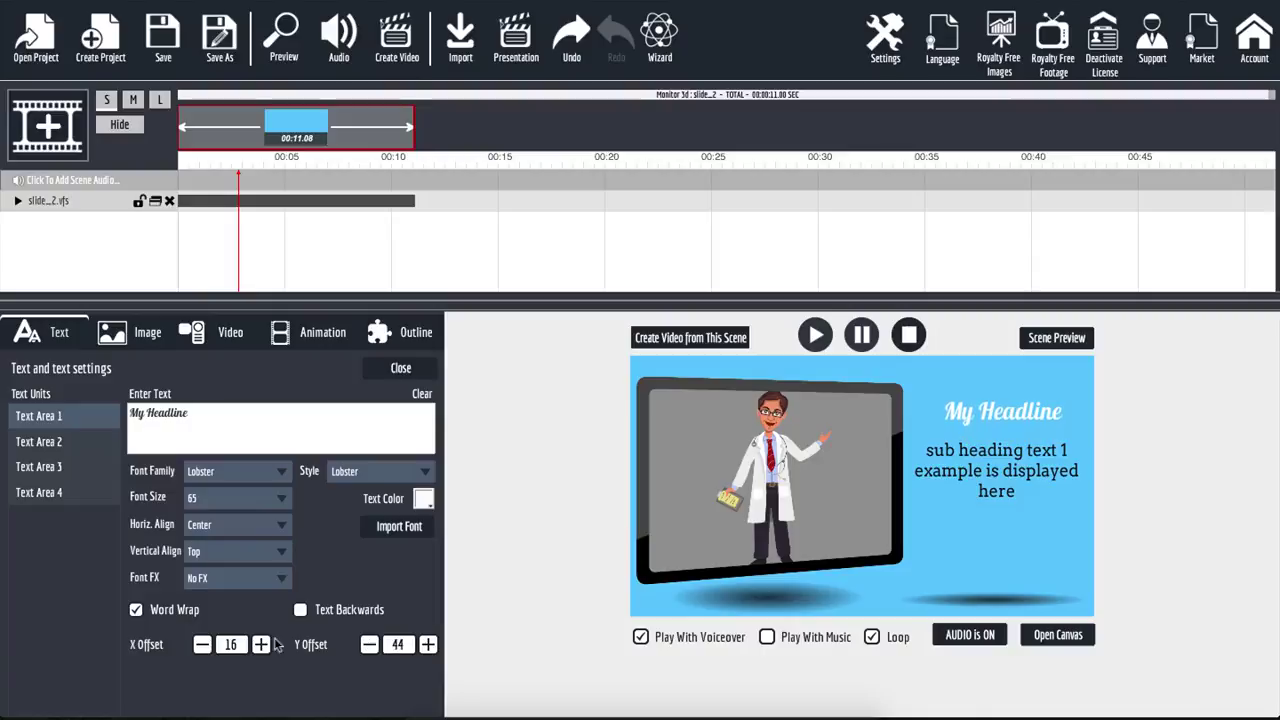
{"action": "left_click_drag", "start_coordinate": [203, 647], "coordinate": [261, 648]}
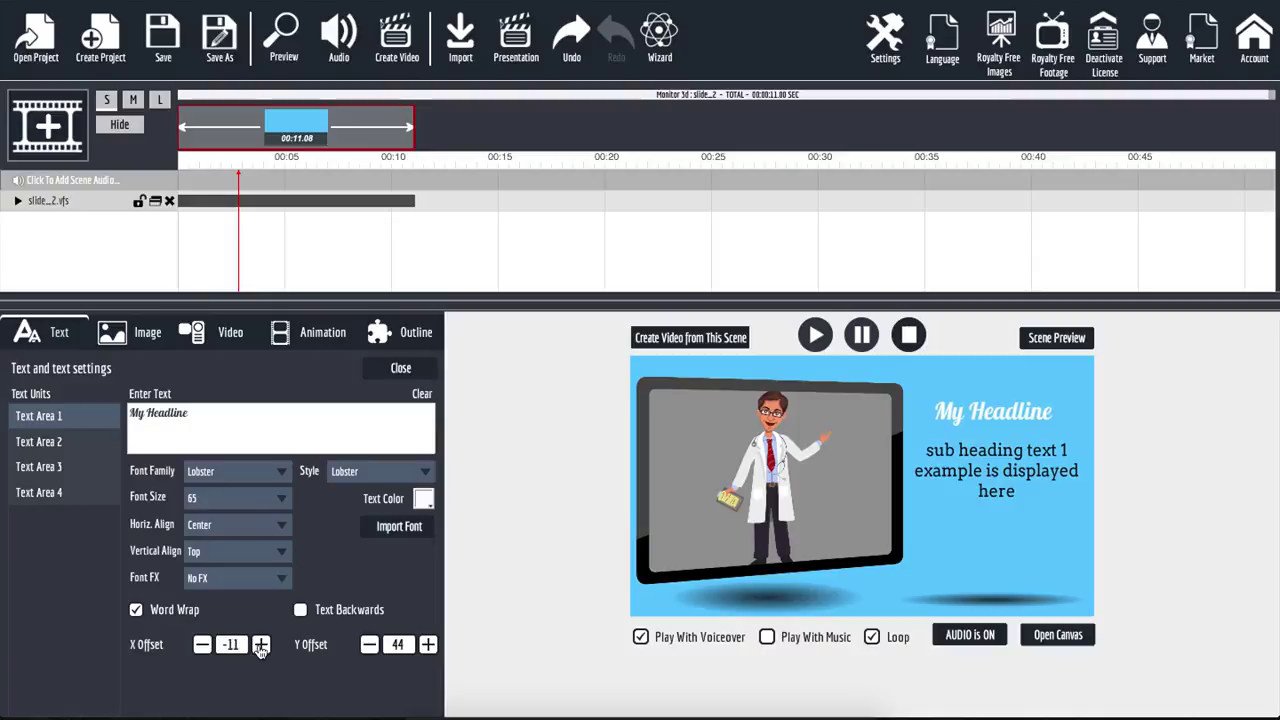
Step: In the Image settings, select Image Area 2, which holds the doctor
{"action": "left_click", "coordinate": [130, 334]}
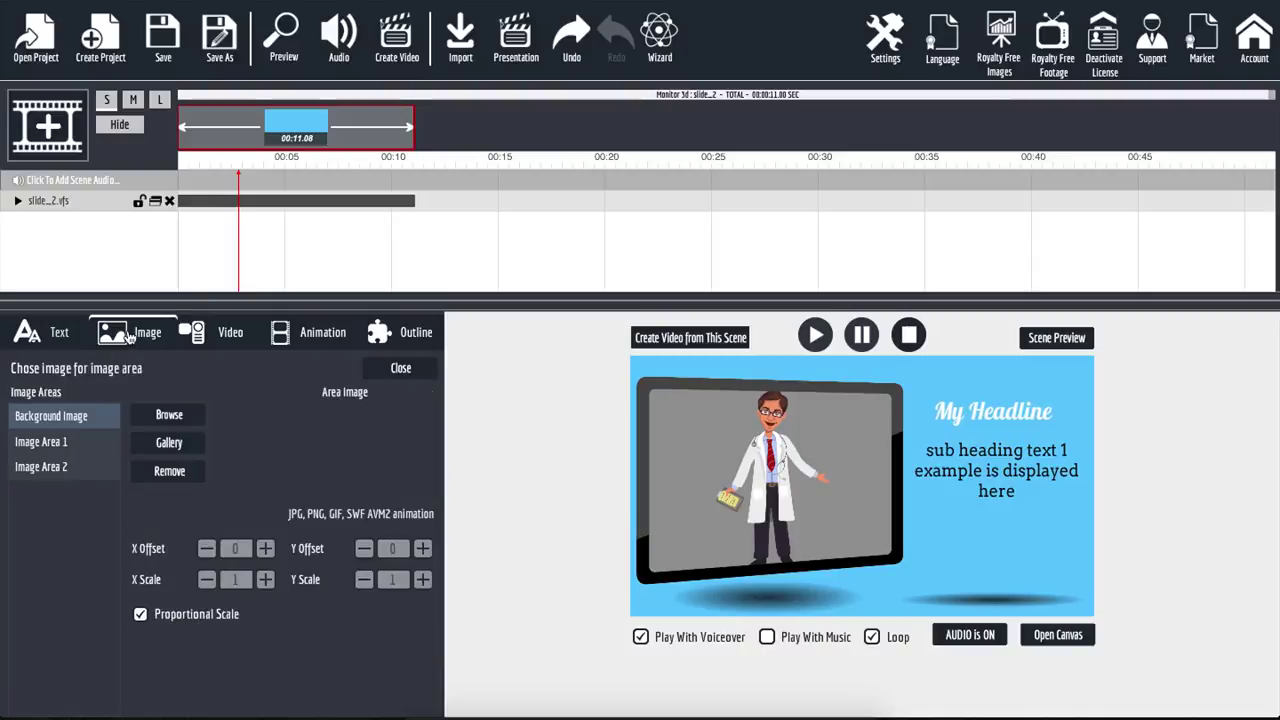
{"action": "left_click", "coordinate": [63, 441]}
{"action": "left_click", "coordinate": [75, 469]}
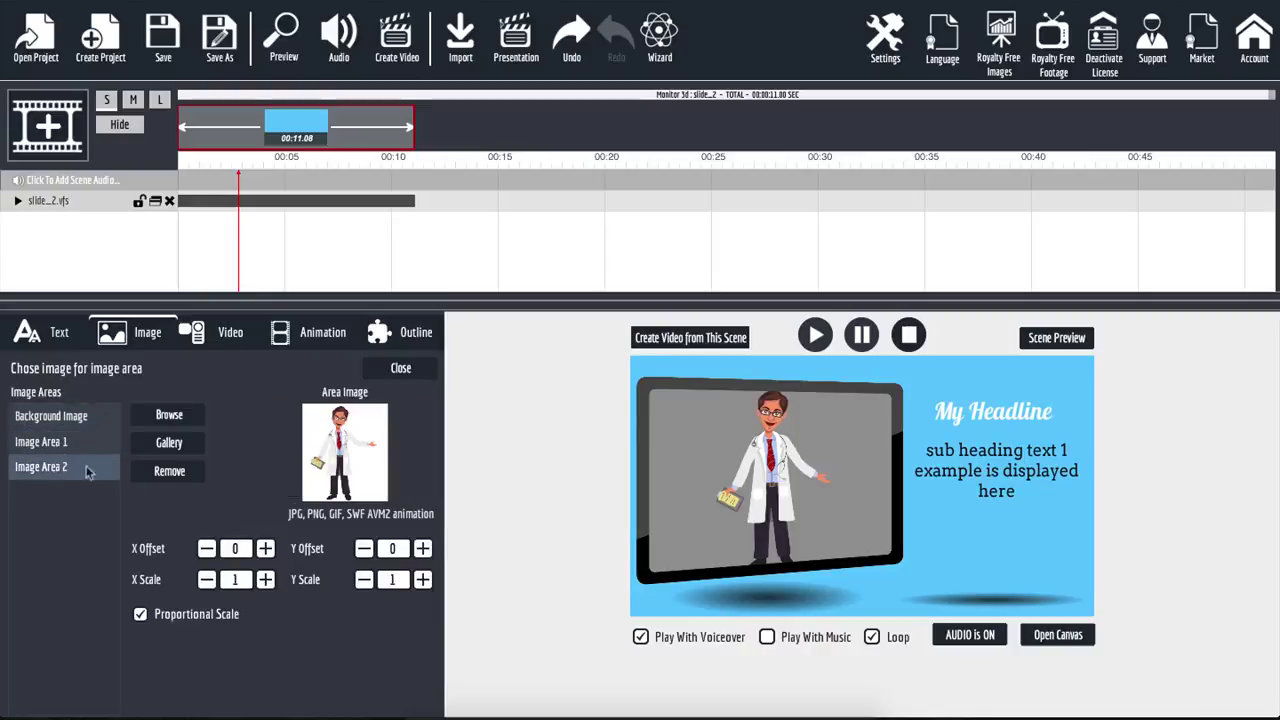
Step: Set the doctor's X offset to -181 and Y offset to -21, then close the settings
{"action": "left_click", "coordinate": [208, 554]}
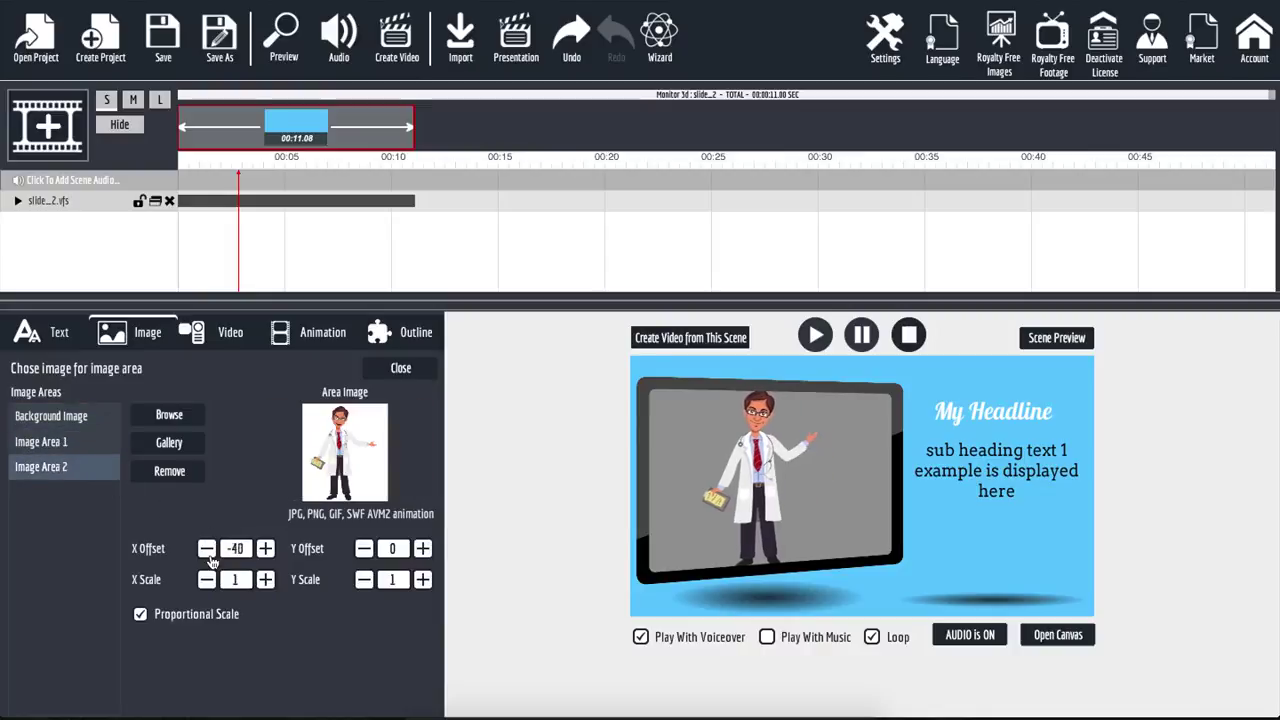
{"action": "left_click_drag", "start_coordinate": [211, 562], "coordinate": [211, 562]}
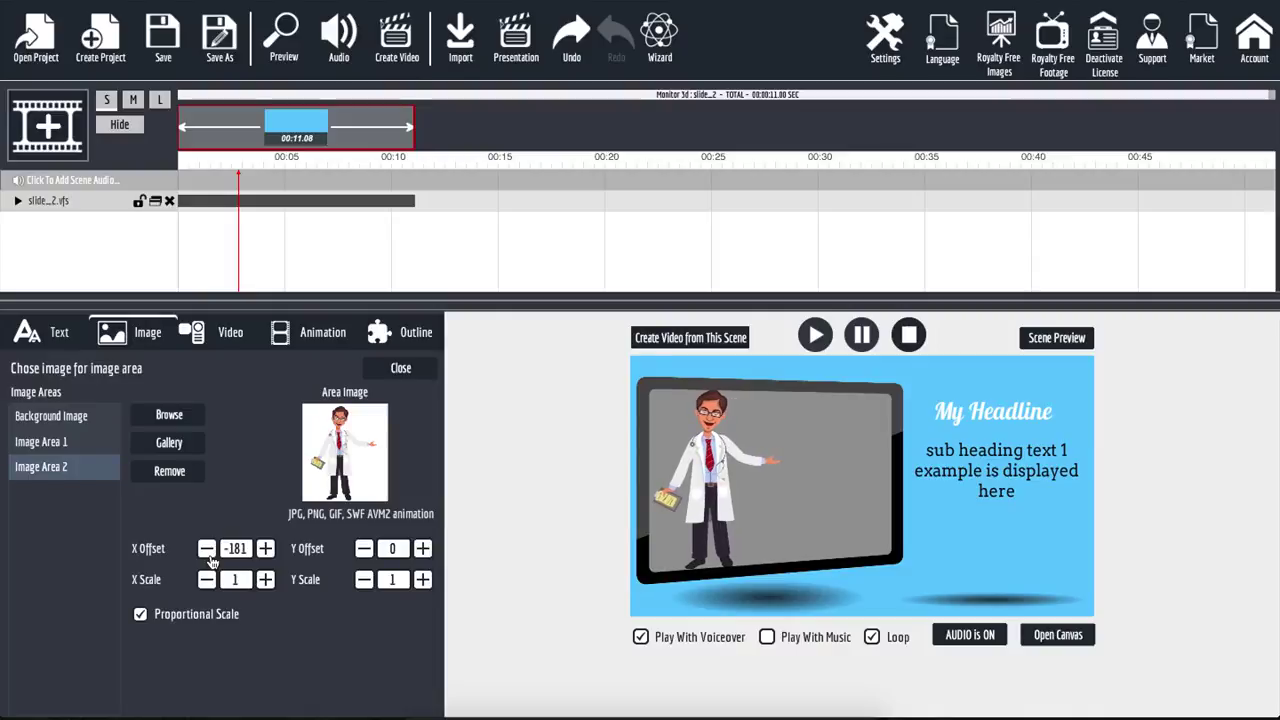
{"action": "left_click_drag", "start_coordinate": [423, 549], "coordinate": [363, 552]}
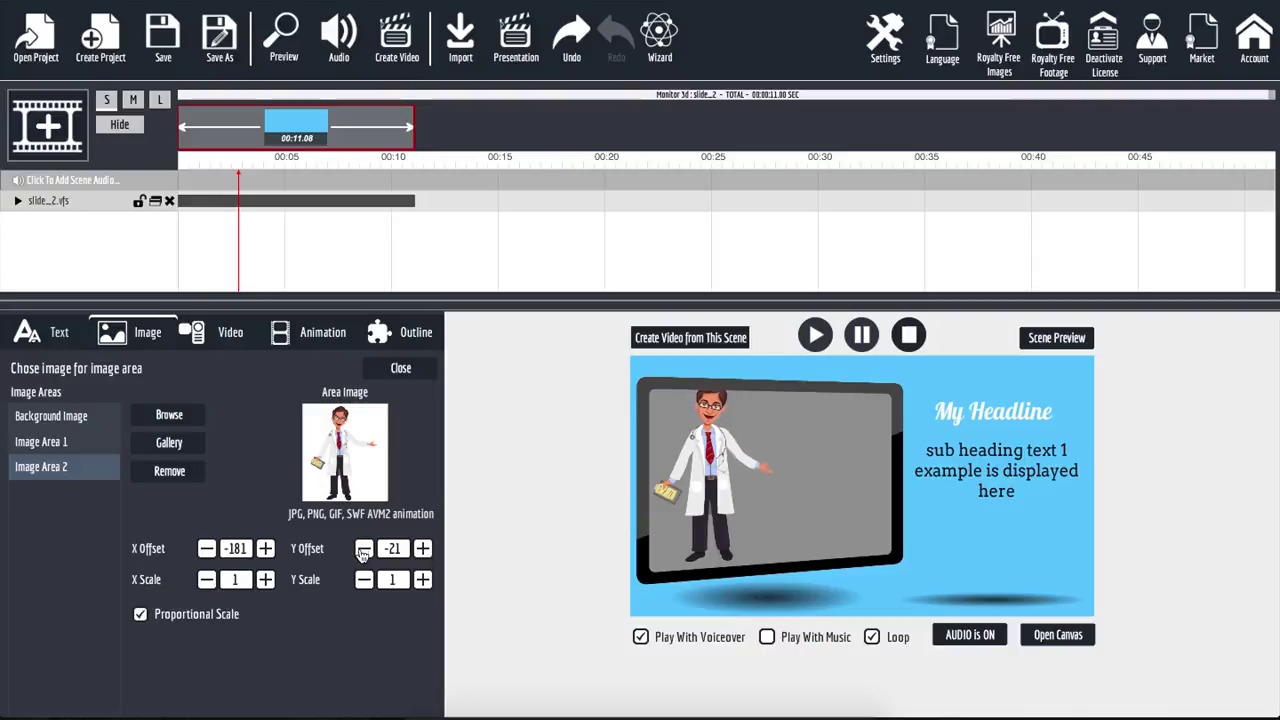
{"action": "left_click", "coordinate": [390, 370]}
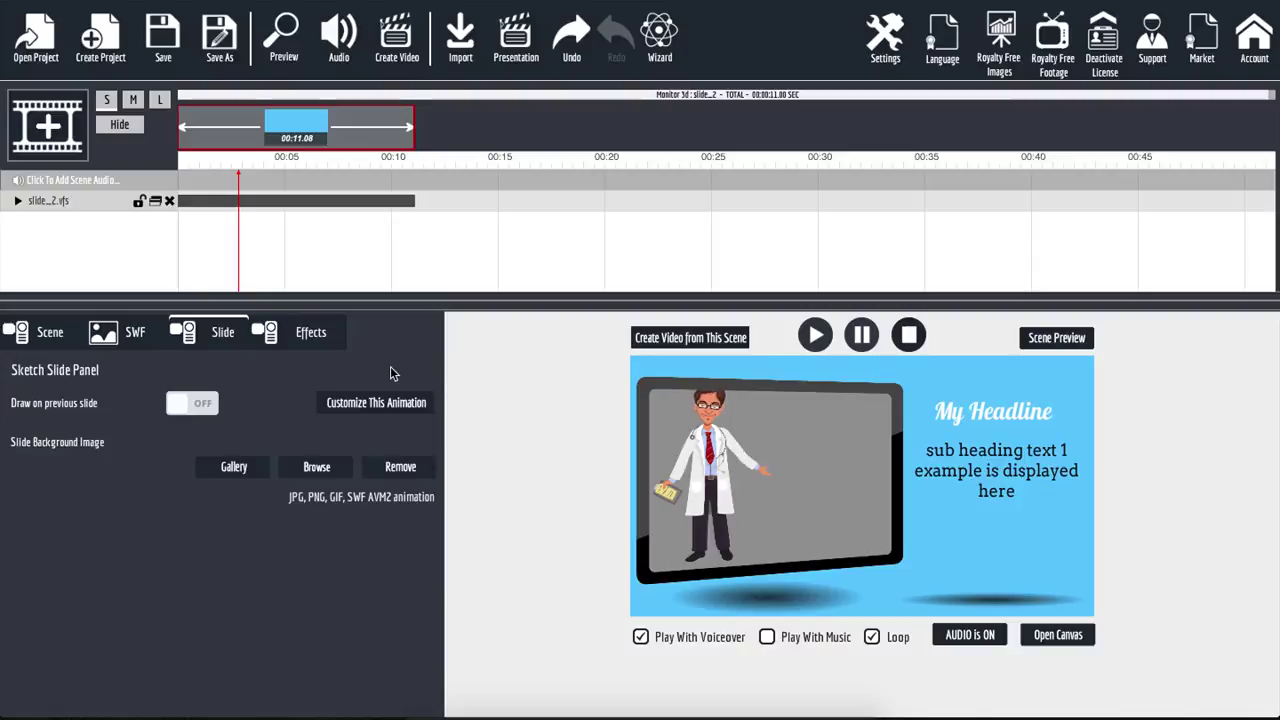